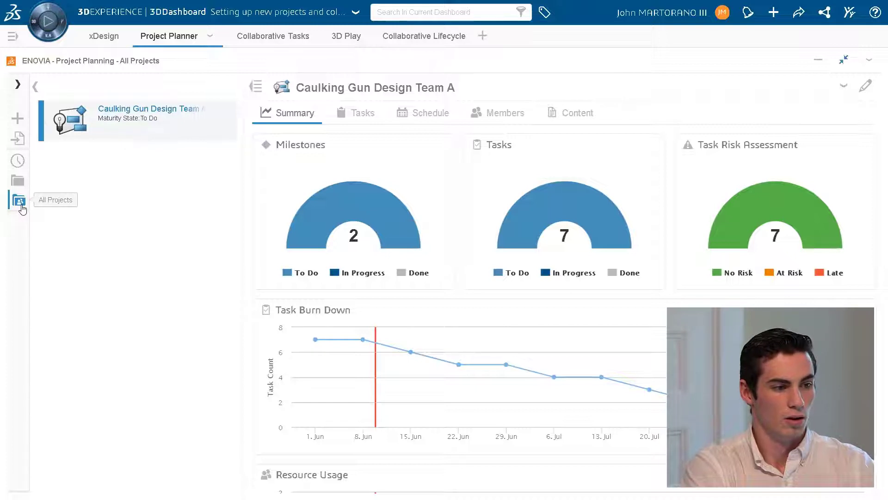
Create a project titled 'Caulking Gun Design Team B' from the new-project form
click(19, 122)
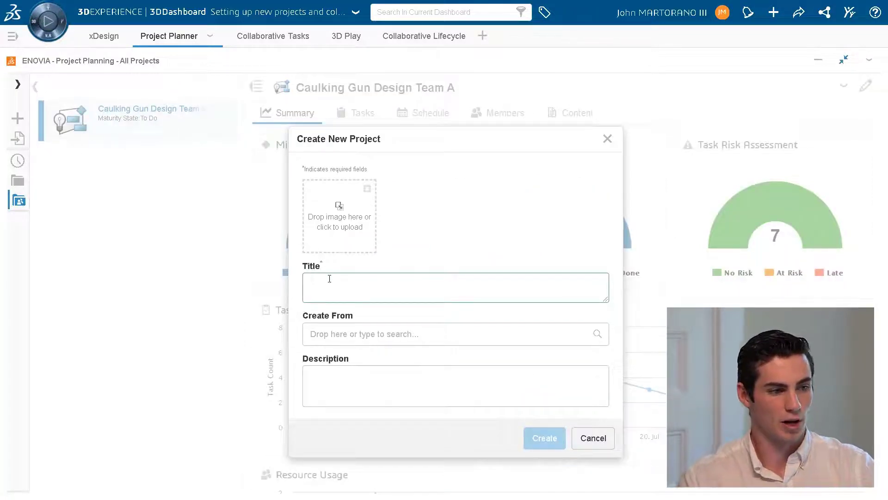
text(Caulkin)
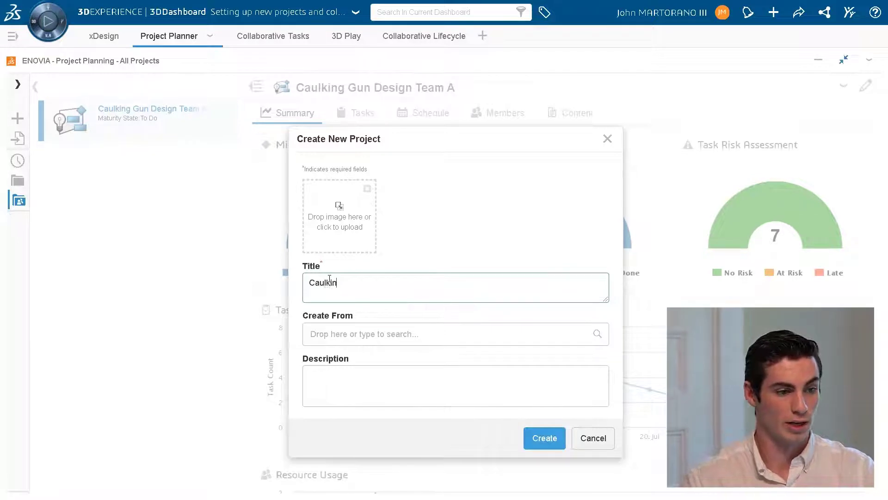
text(g Gun De)
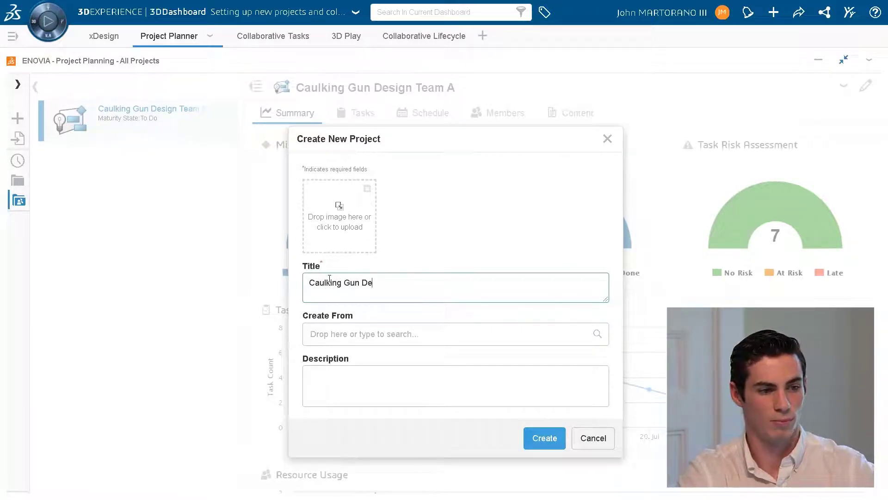
text(sign Team )
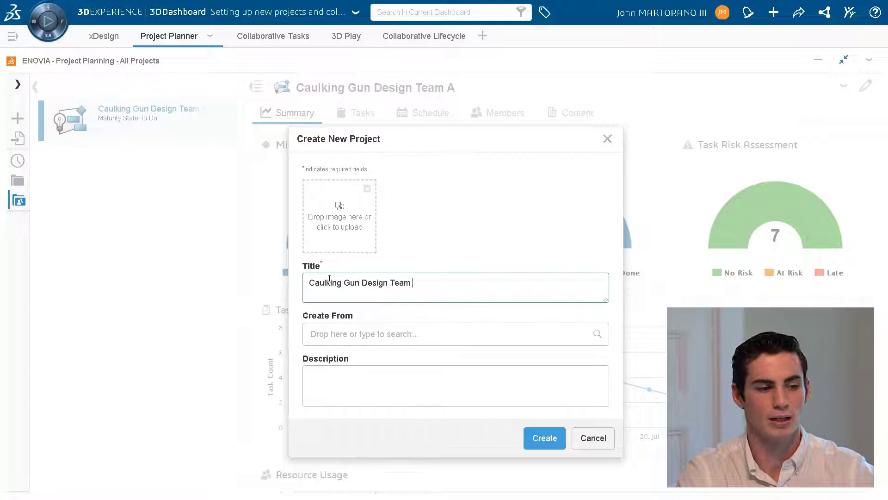
text(B)
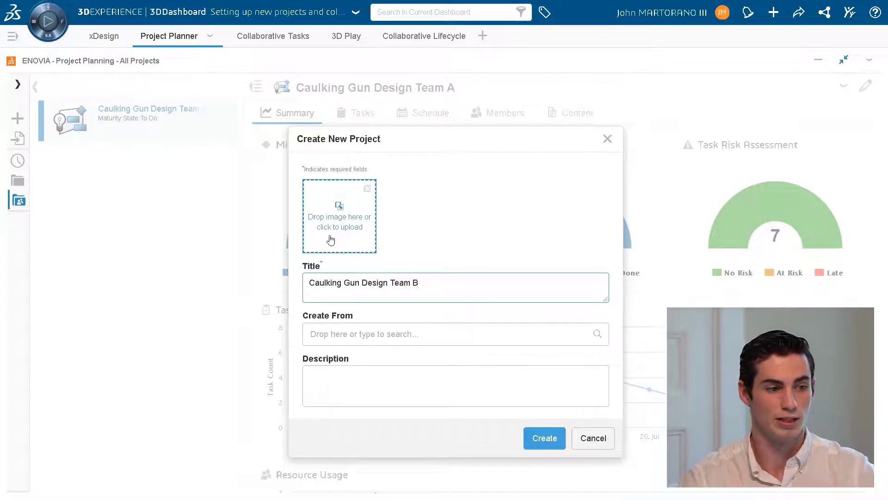
click(548, 447)
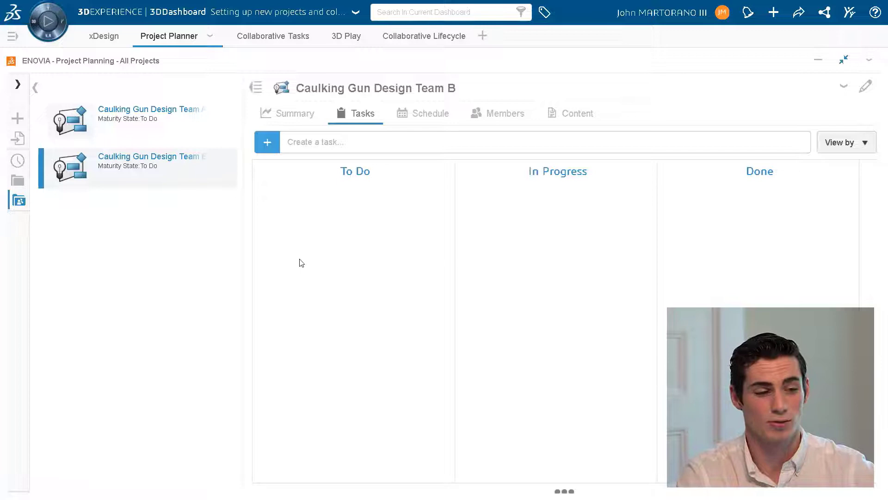
Show Team A's Summary dashboard and scroll through its milestone, task, burn-down and resource charts
click(285, 115)
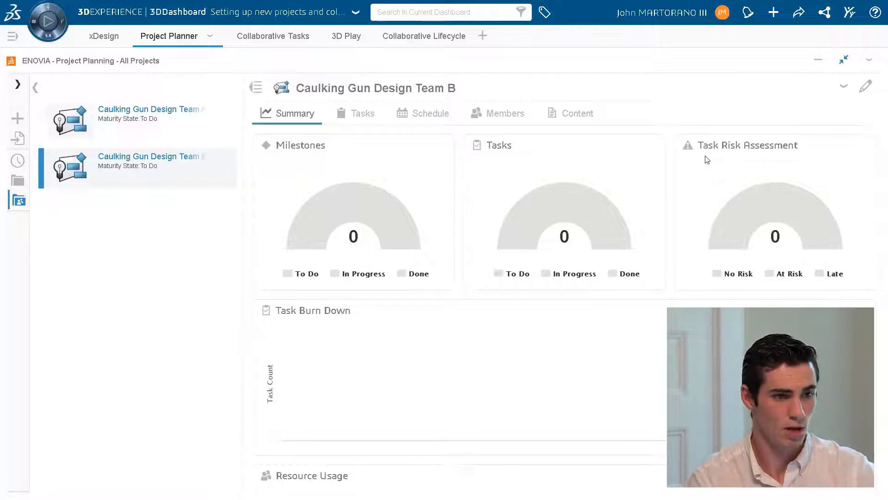
click(179, 115)
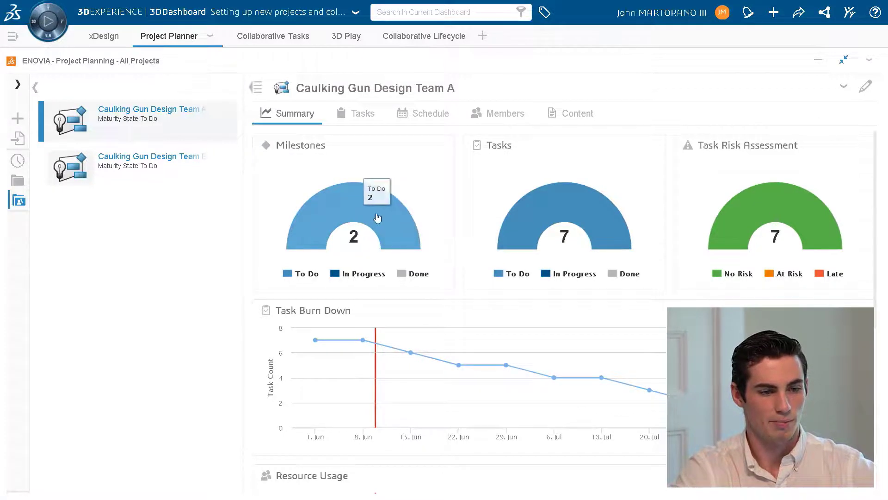
mouse_move(580, 217)
mouse_move(757, 209)
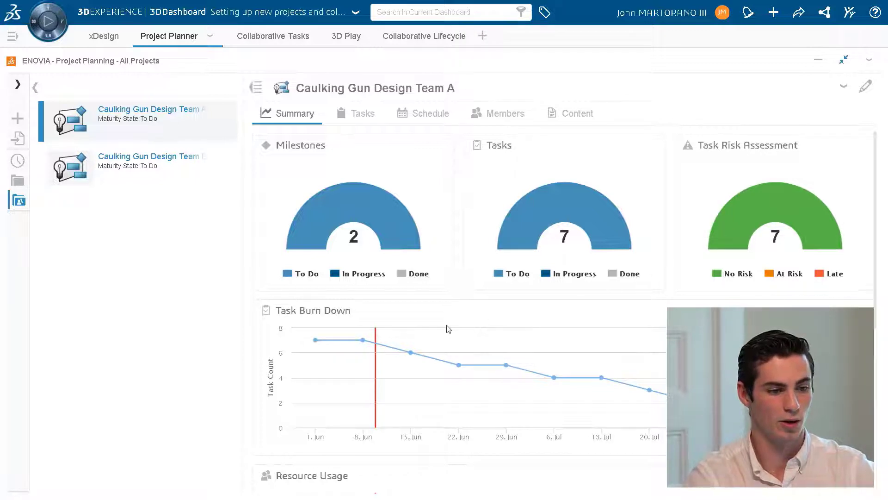
scroll(448, 329, down, 1)
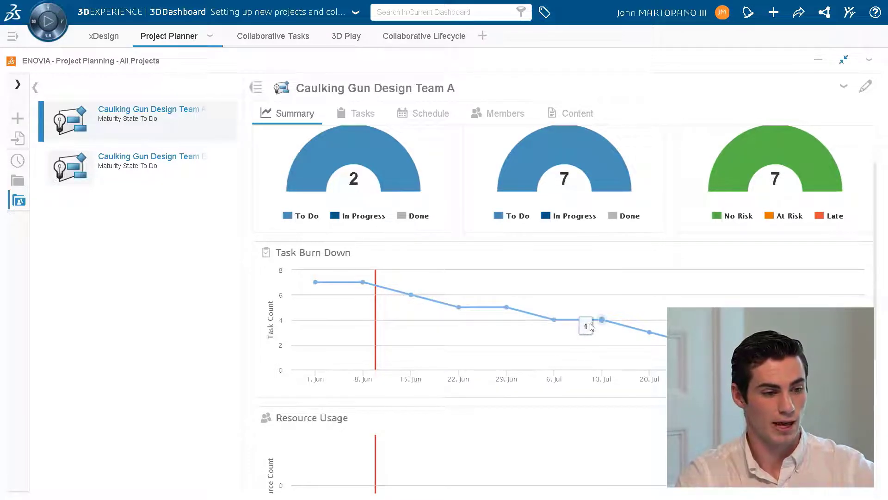
scroll(420, 346, down, 3)
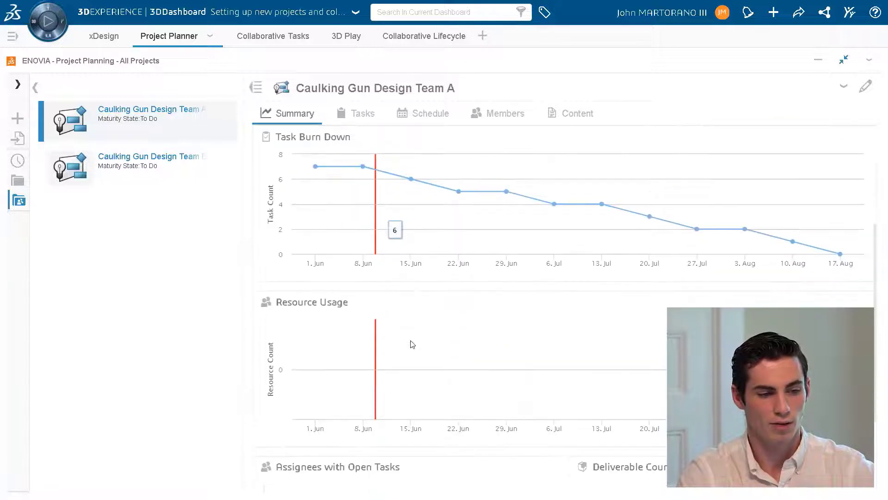
scroll(412, 344, down, 3)
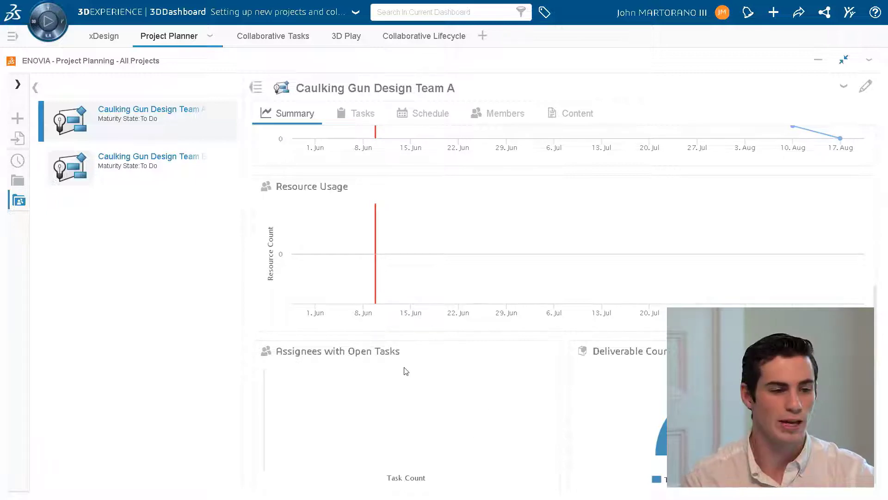
scroll(411, 364, up, 6)
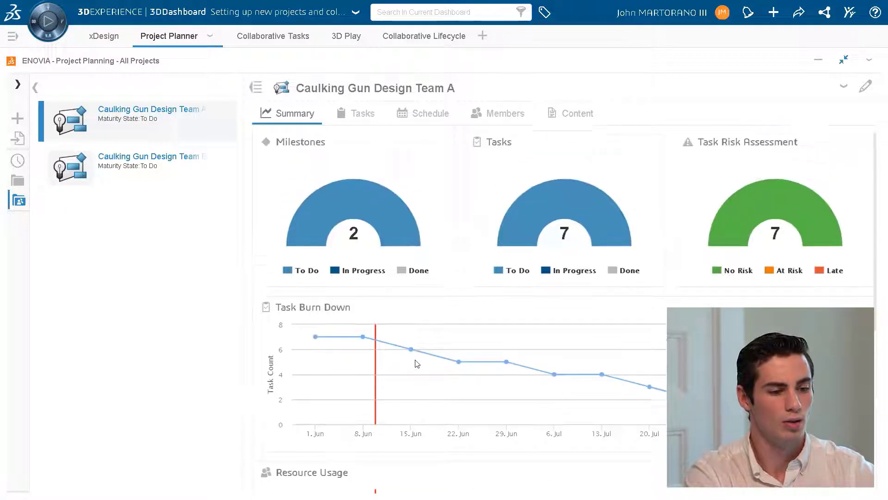
Show Team A's task board, then its Schedule Gantt chart between the two review milestones
click(366, 122)
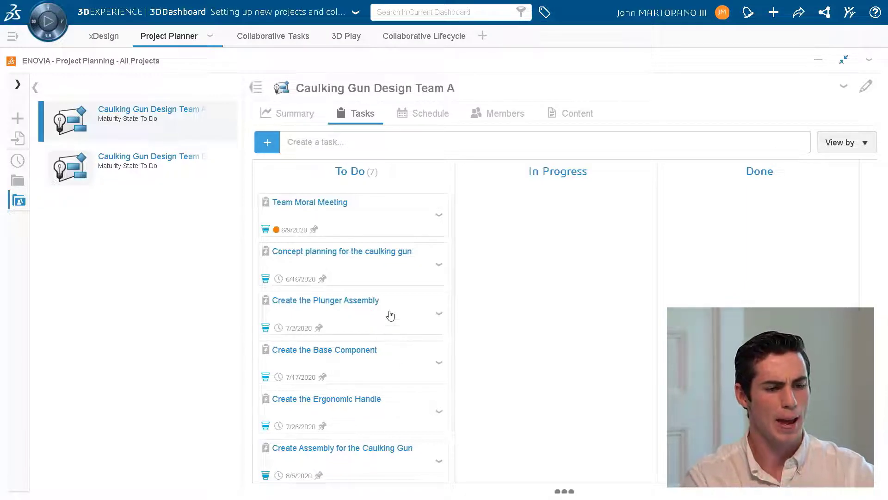
click(433, 120)
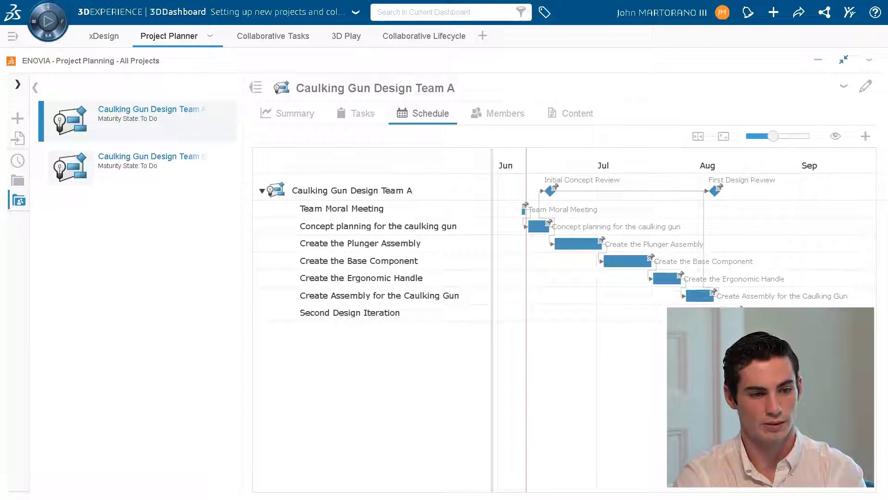
Display Team A's Members page with its Leader, Viewer and Author cards
click(488, 115)
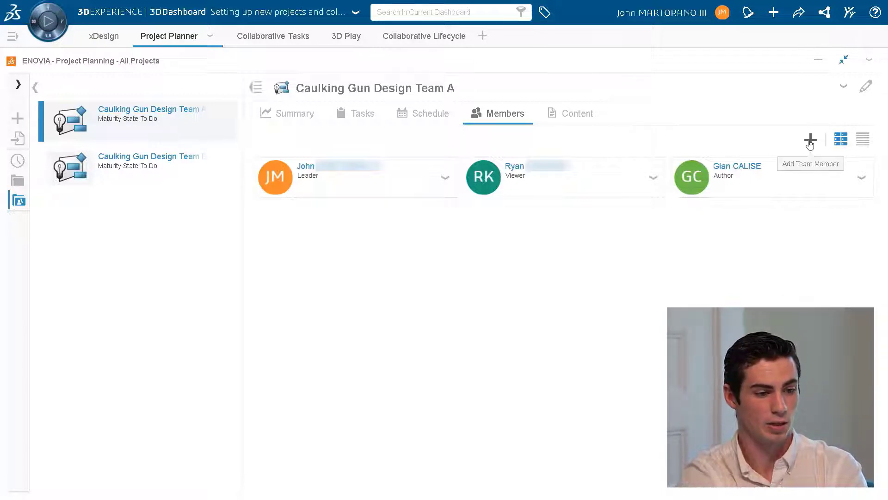
On Team B's Tasks board, start a new task named 'Initial Concept Design'
click(153, 160)
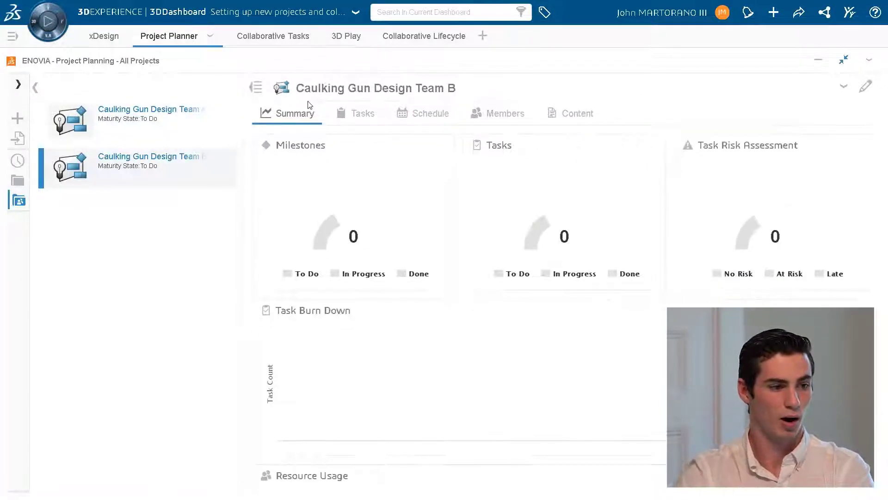
click(356, 114)
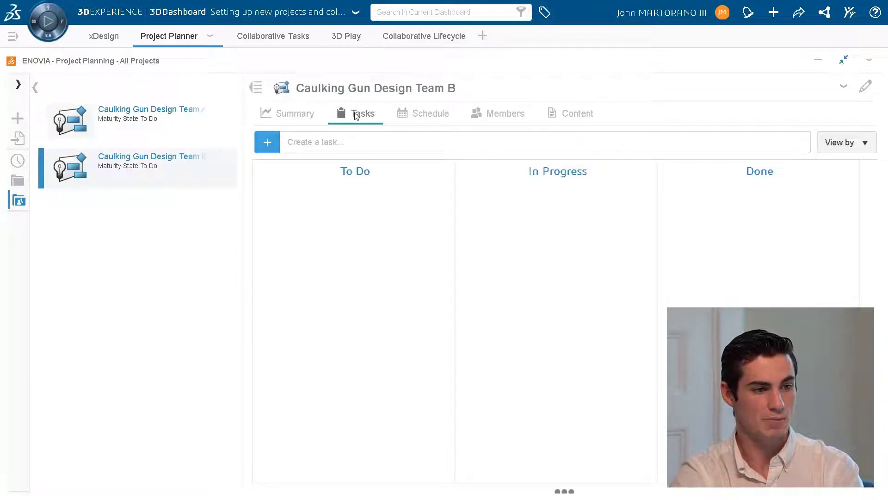
click(328, 141)
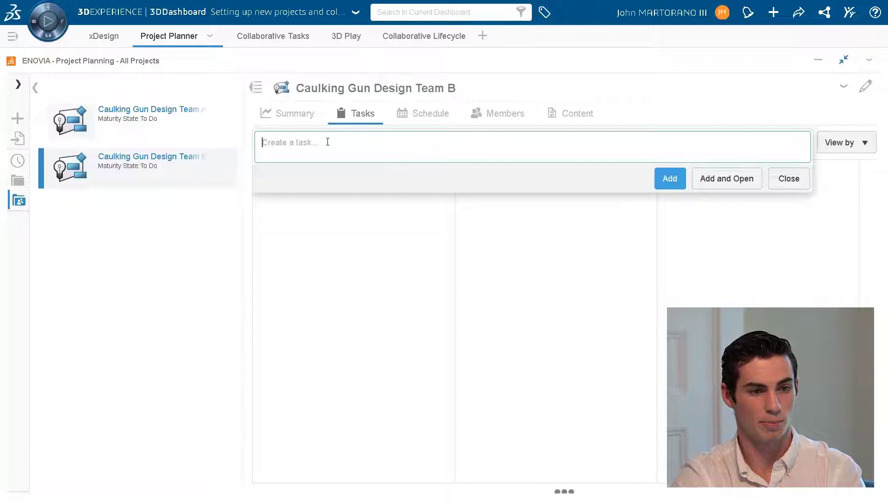
text(In)
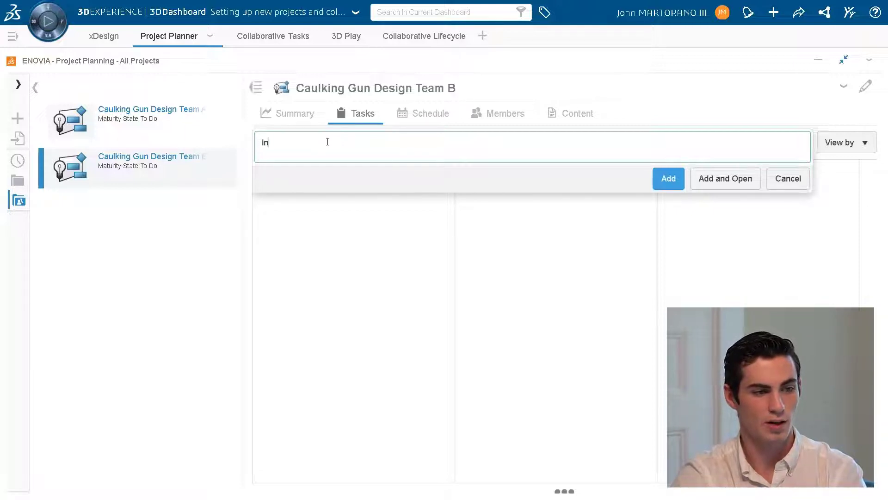
text(itial Conc)
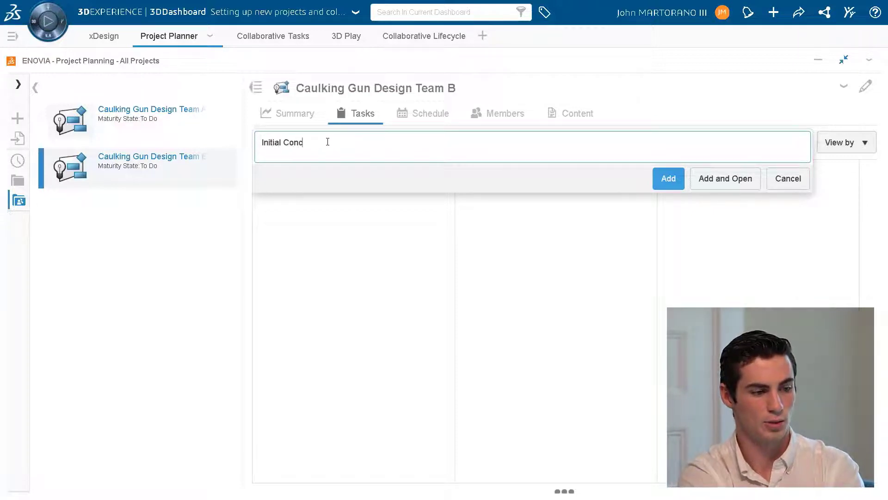
text(ept Design)
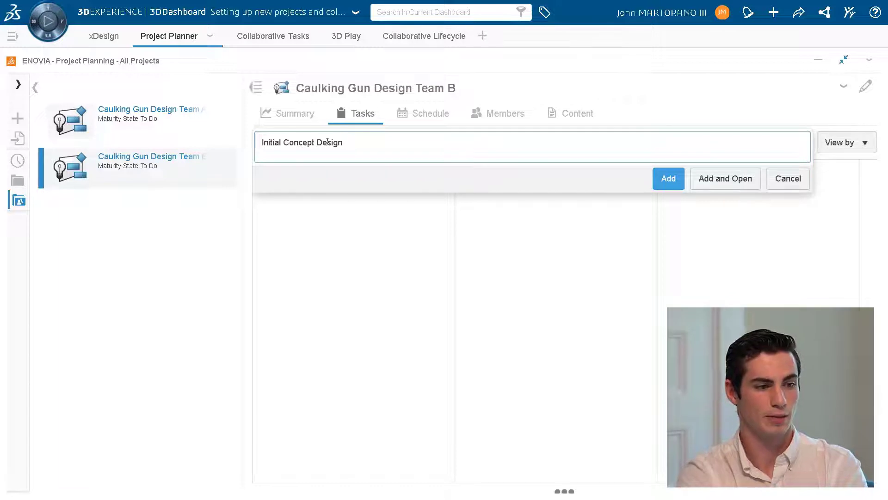
Add the task and set its priority to High, keeping maturity state at To Do
click(715, 179)
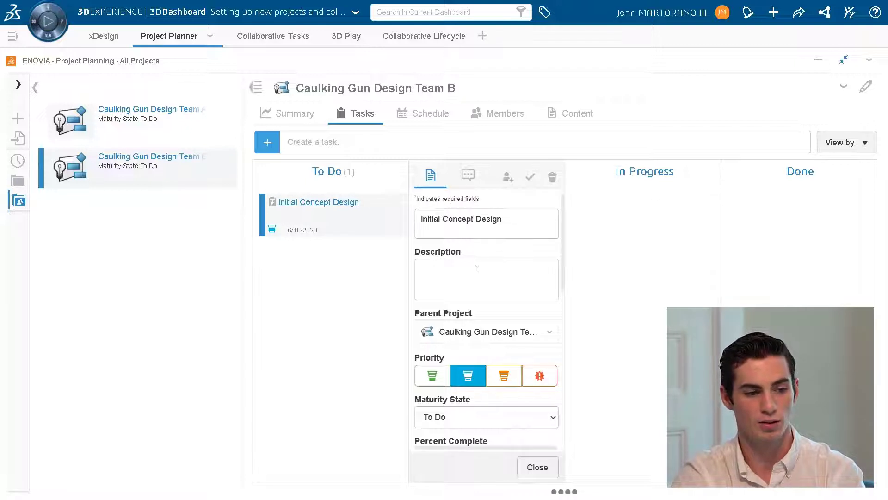
scroll(477, 268, down, 1)
scroll(477, 268, down, 1)
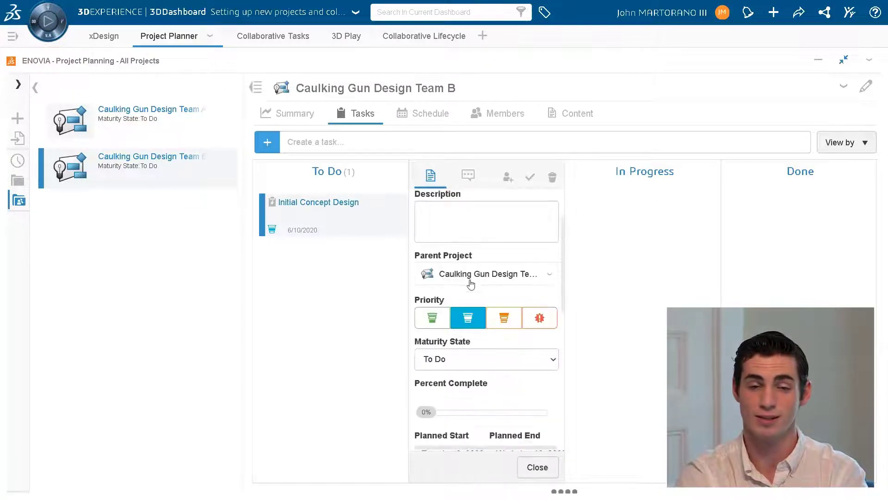
click(507, 320)
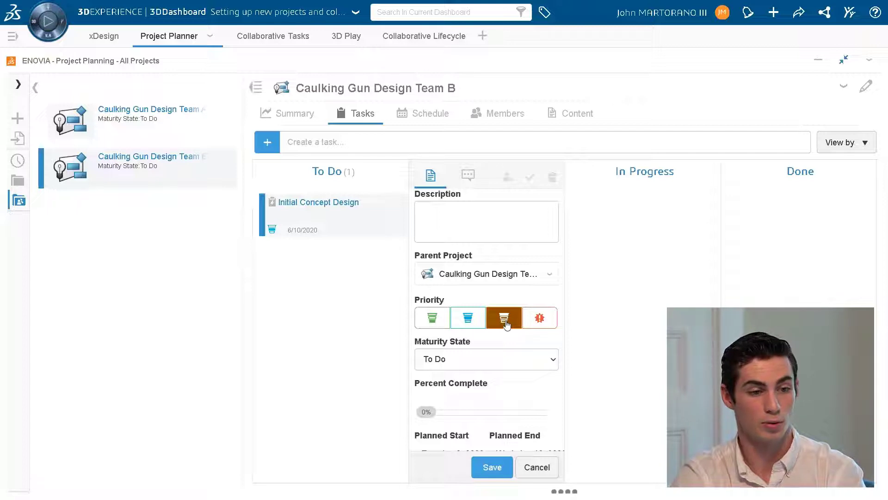
scroll(492, 336, down, 1)
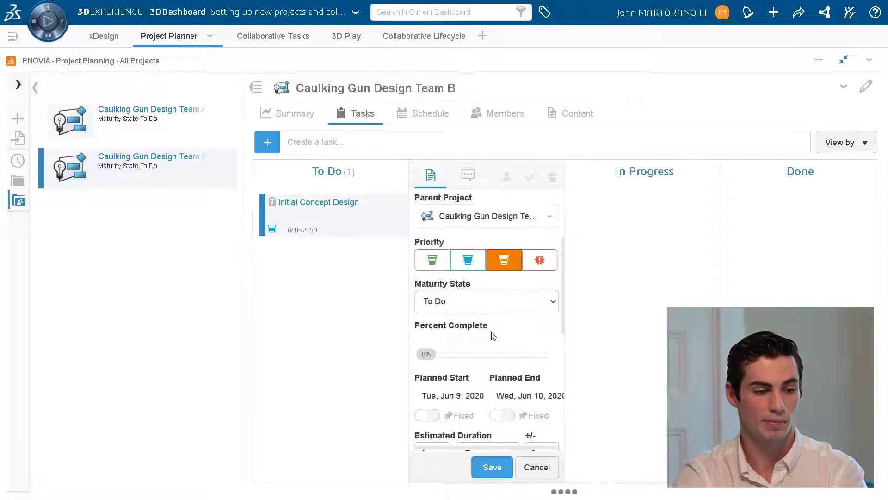
click(489, 302)
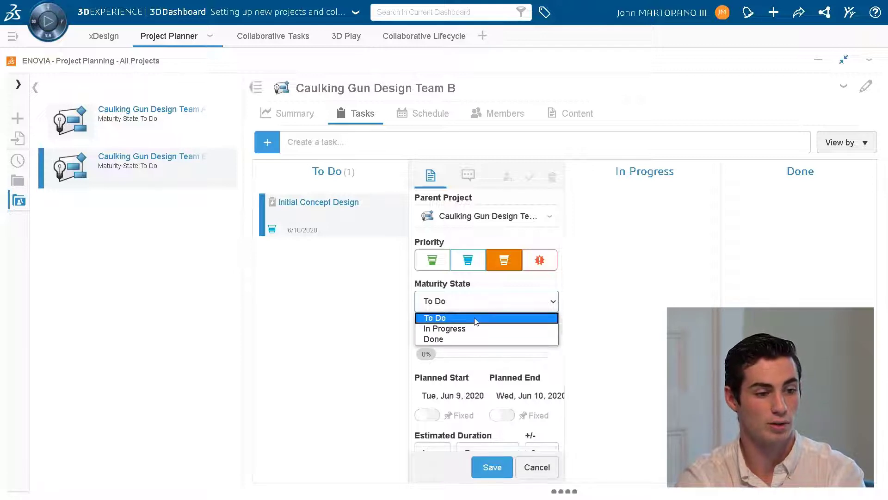
click(476, 321)
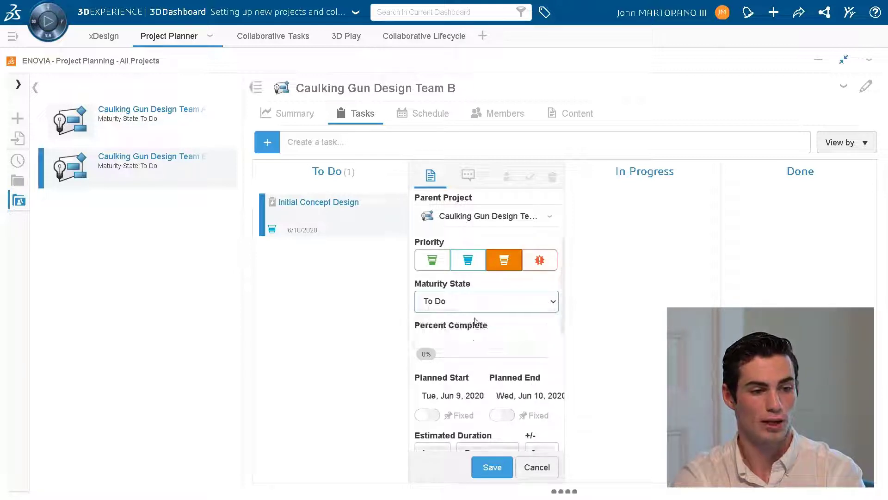
Fix the planned start and end dates, with the end date on June 17
scroll(476, 324, down, 1)
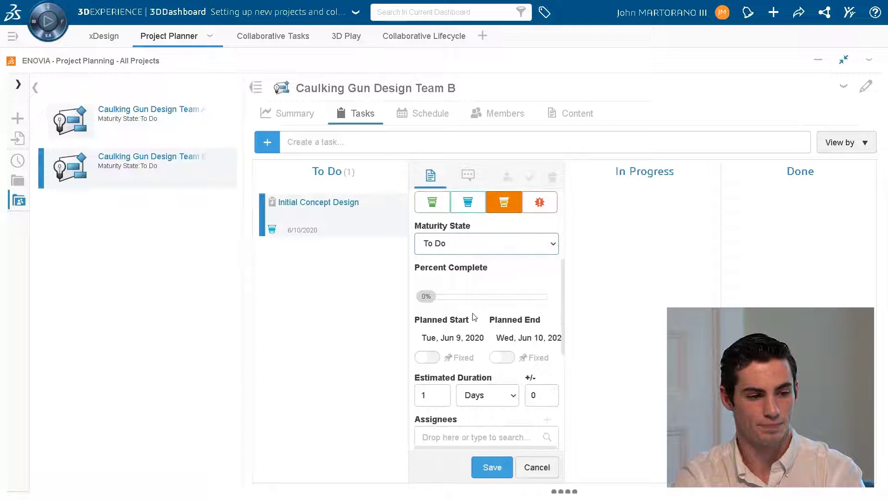
scroll(474, 324, down, 1)
click(429, 300)
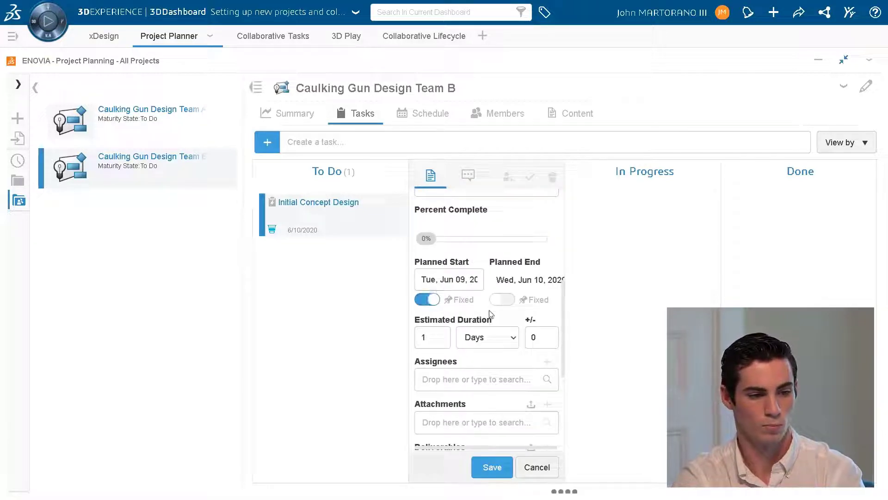
click(507, 301)
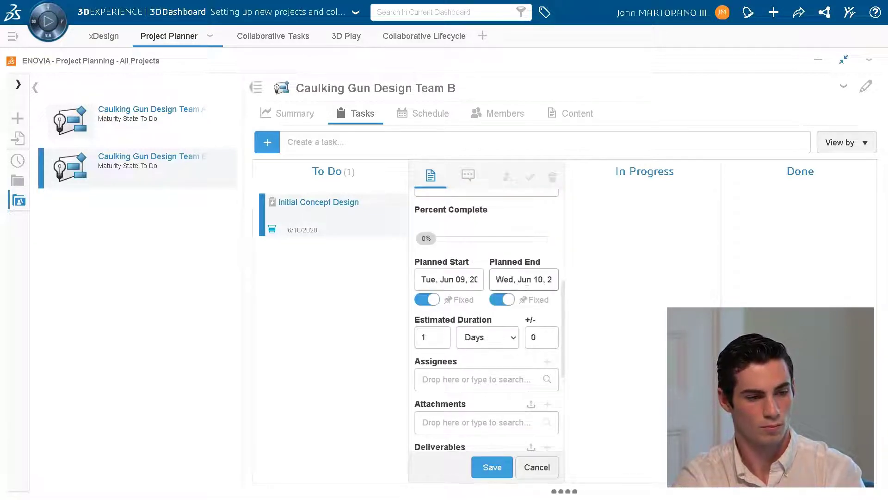
click(523, 280)
click(568, 365)
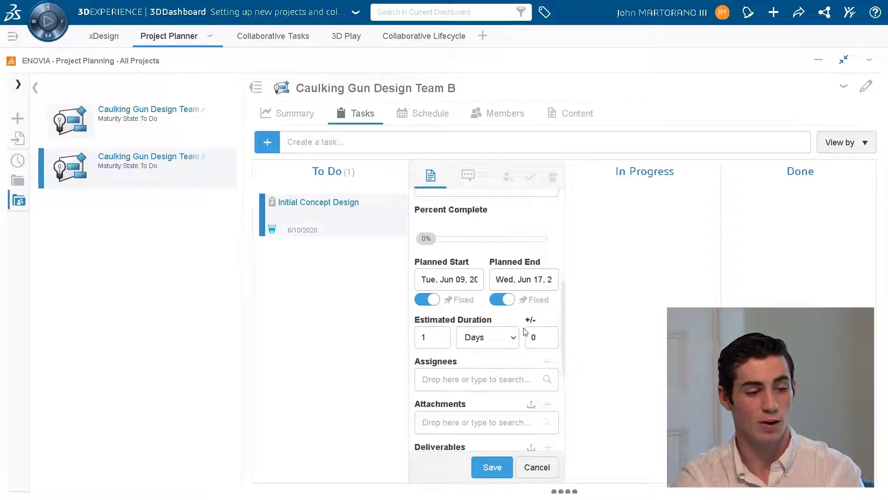
Assign the task to the team member found by searching their name
scroll(519, 330, down, 1)
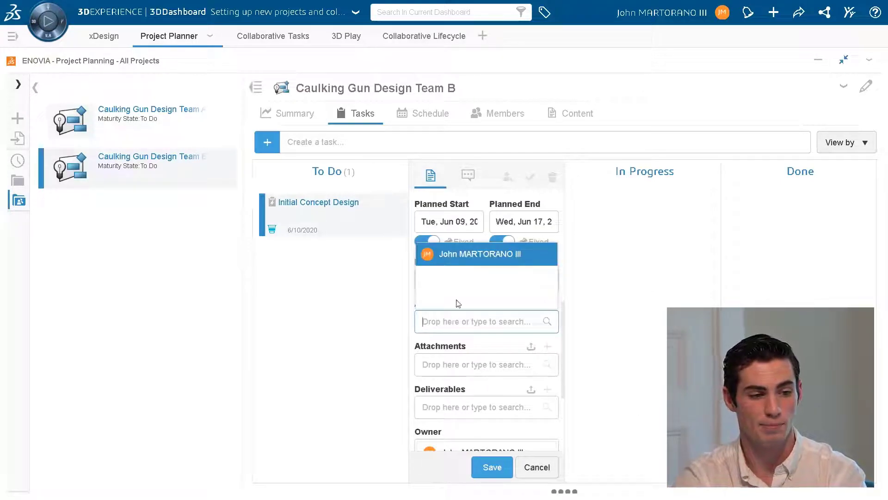
text(g)
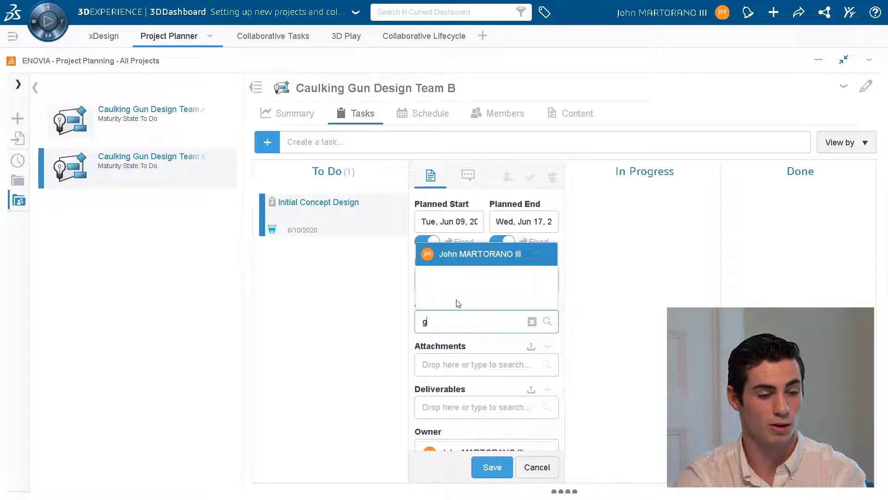
text(ian)
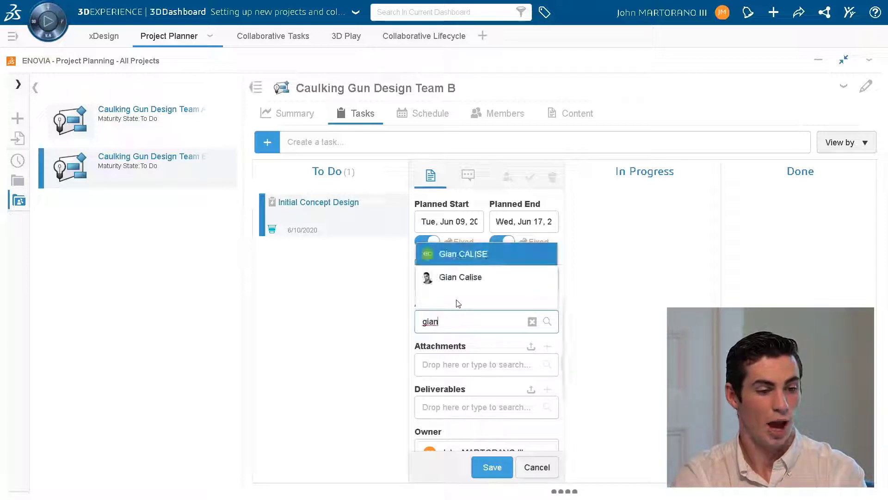
click(464, 254)
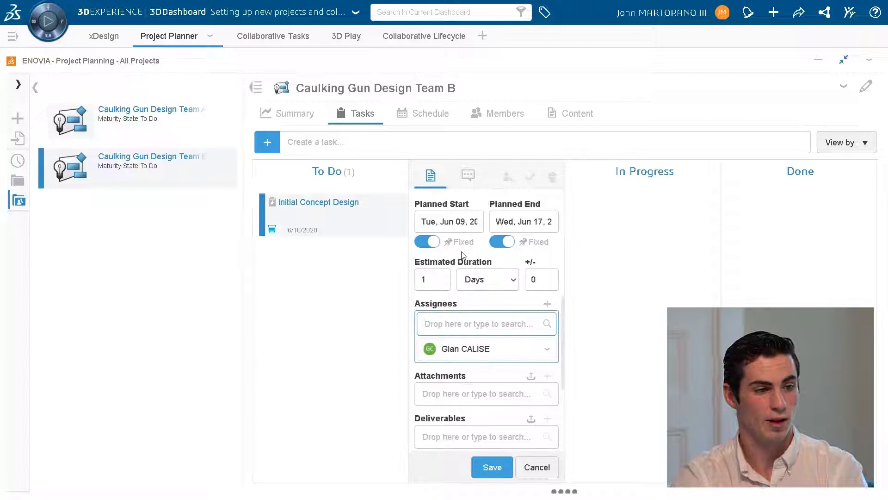
Attach Project Parameters.pdf from DATA (E:) > Train the Trainer to the task
click(530, 376)
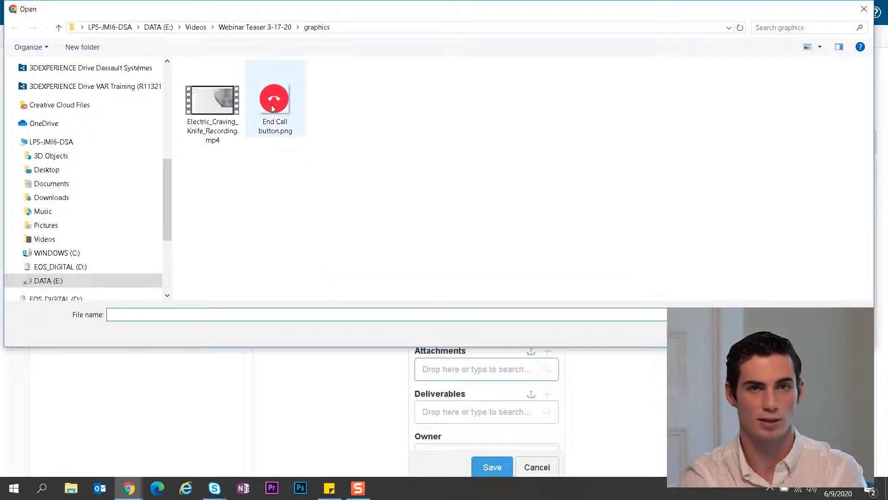
click(170, 28)
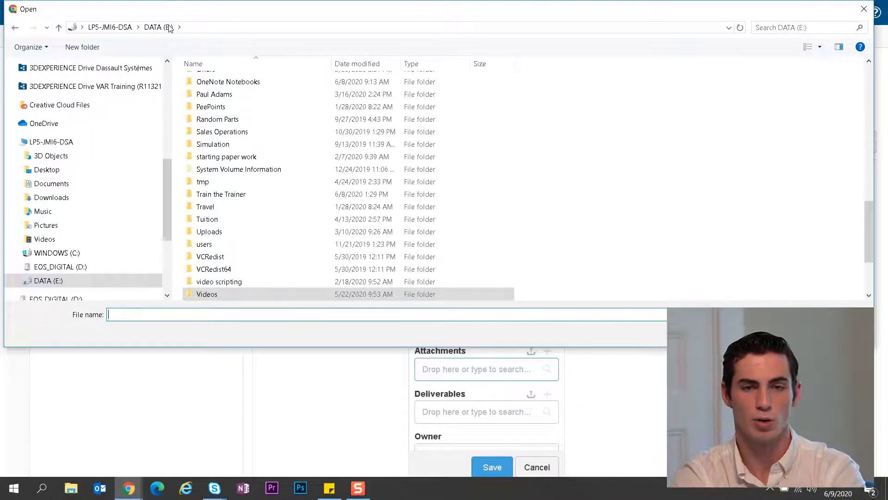
scroll(270, 167, down, 3)
scroll(272, 170, up, 2)
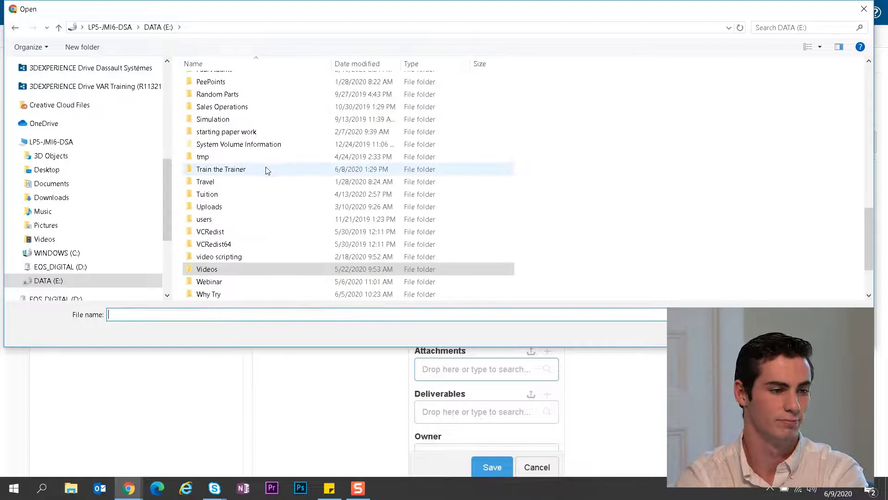
double_click(267, 170)
double_click(198, 112)
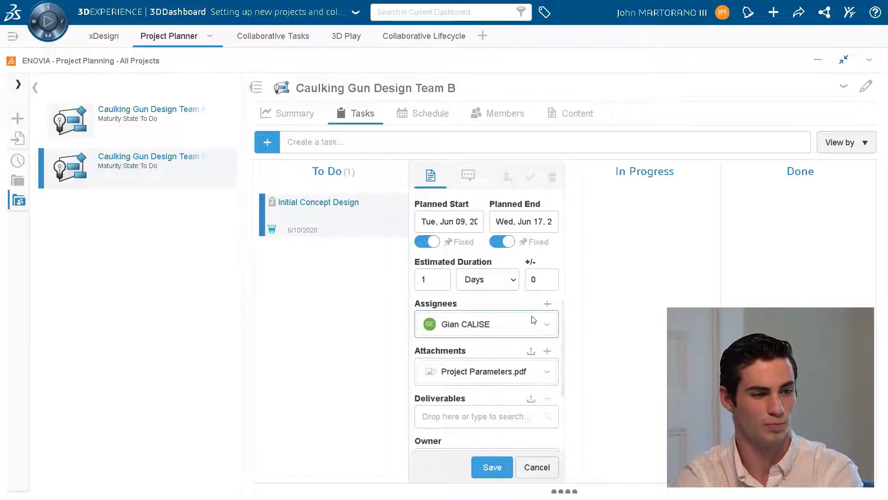
Save the Initial Concept Design task changes
scroll(515, 356, down, 3)
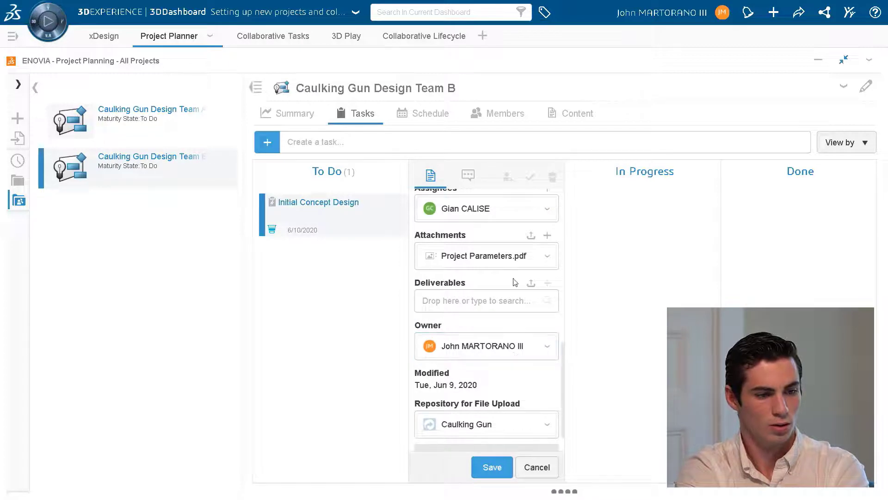
scroll(490, 371, down, 1)
click(492, 467)
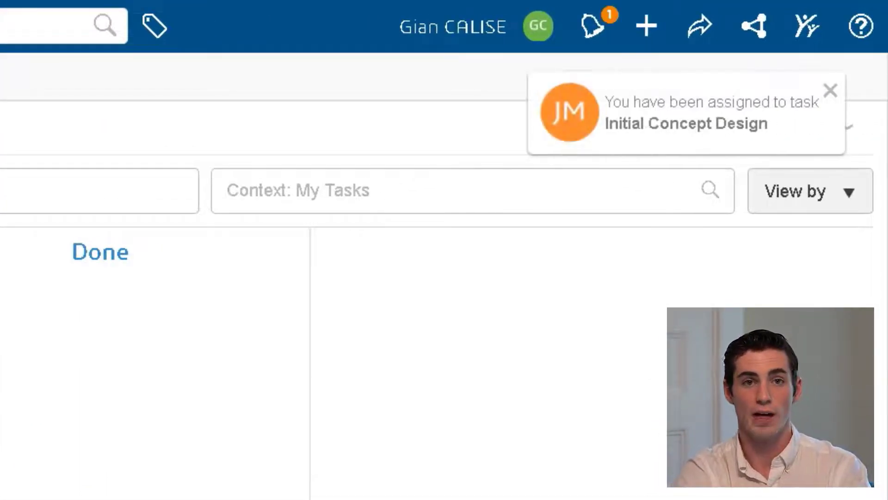
Review the assigned Initial Concept Design task, then drag its card into In Progress
click(646, 109)
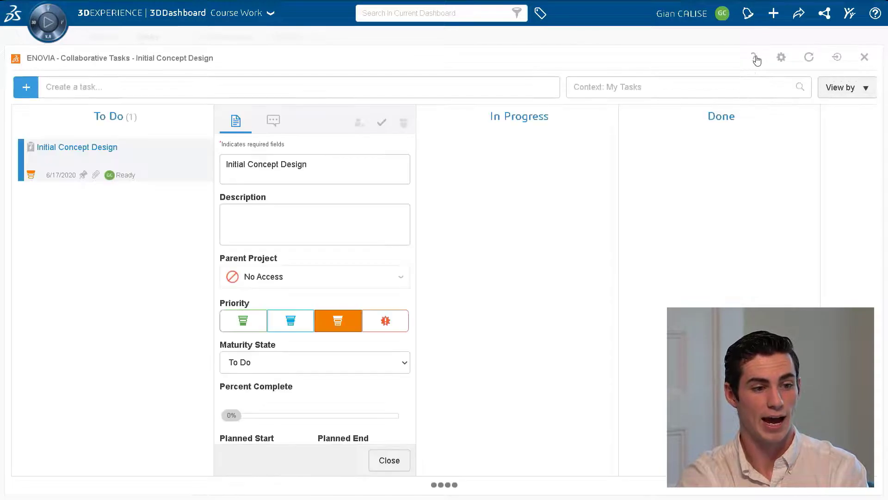
scroll(303, 213, down, 7)
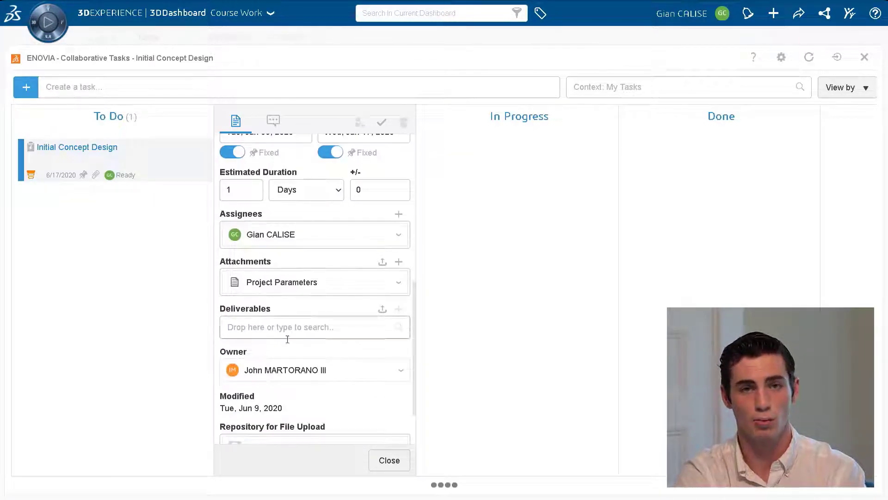
click(389, 461)
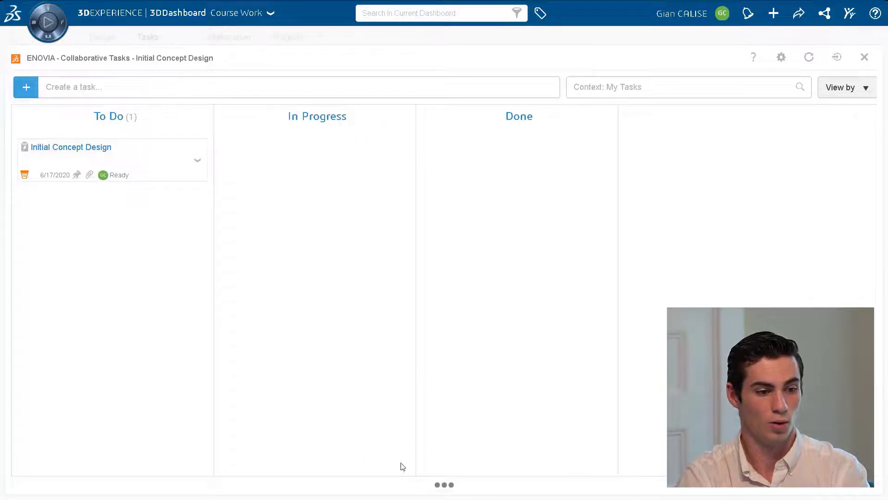
click(837, 57)
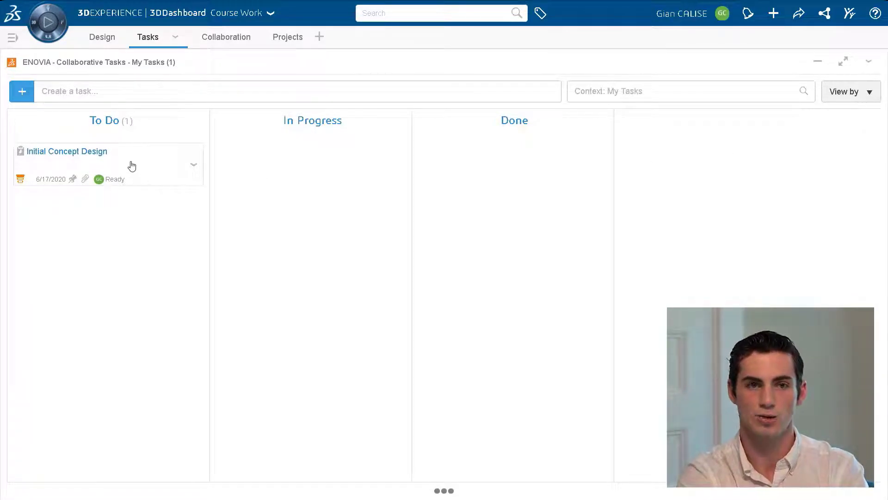
drag(132, 166, 299, 164)
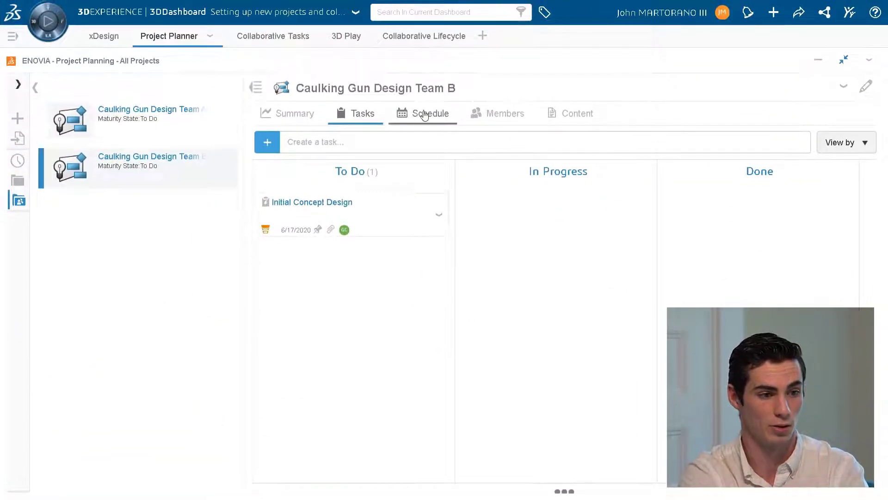
On the Schedule, create milestone 'Initial Design Review' with a fixed date of June 18, 2020
click(425, 116)
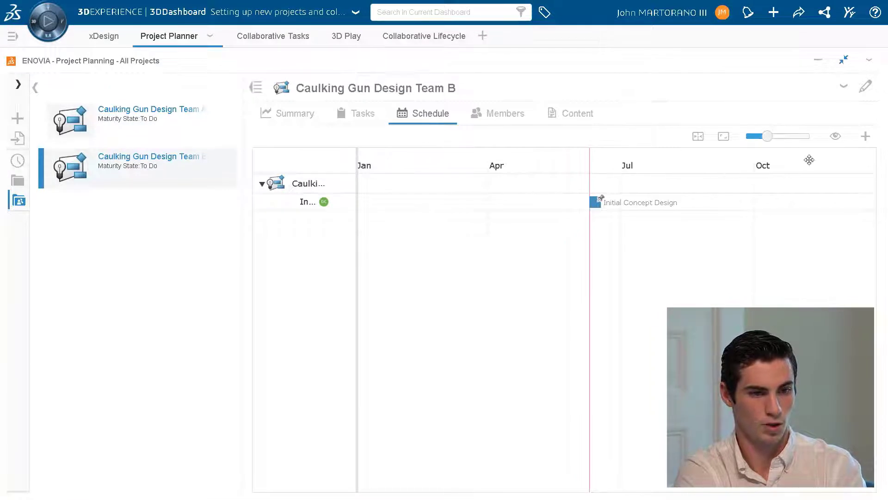
click(865, 137)
click(849, 202)
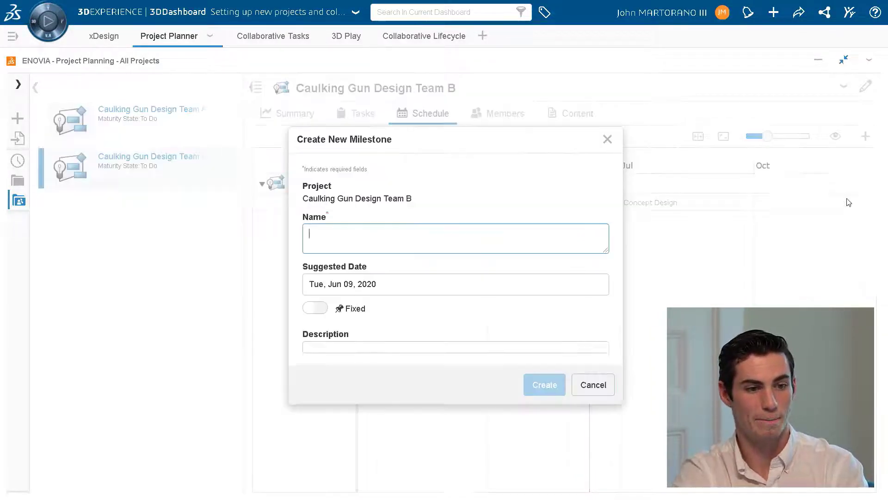
text(Initi)
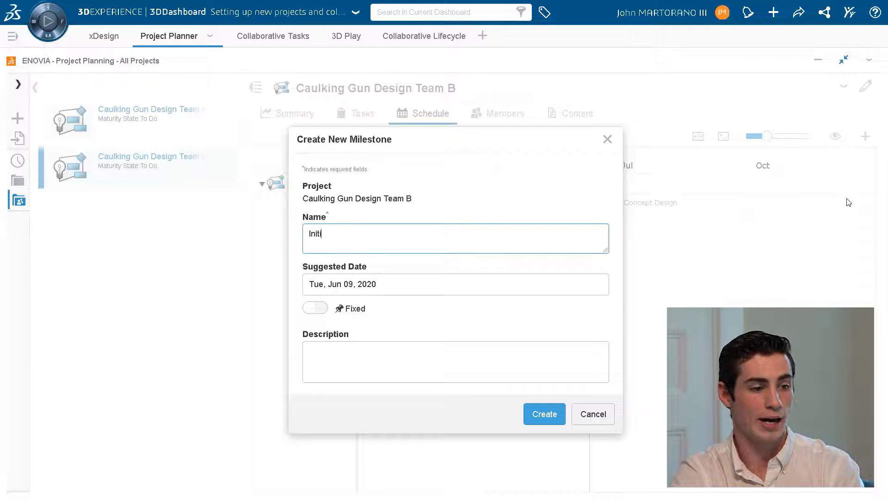
text(al Design Review)
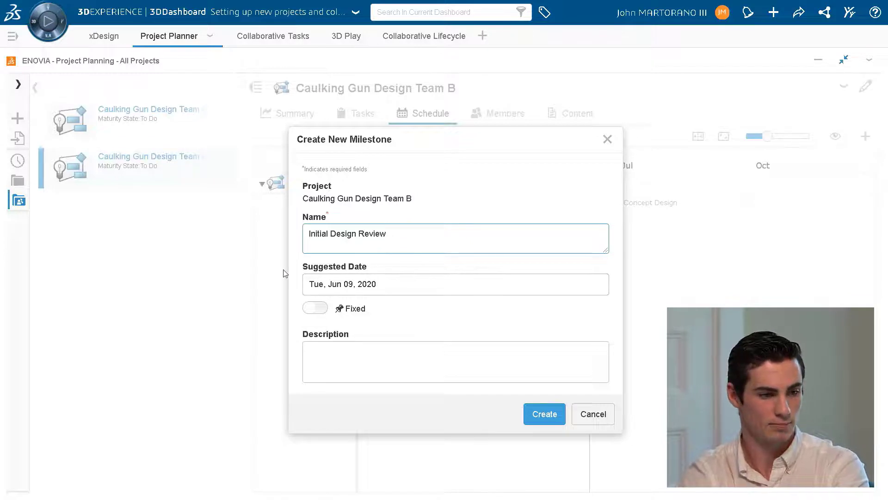
click(315, 309)
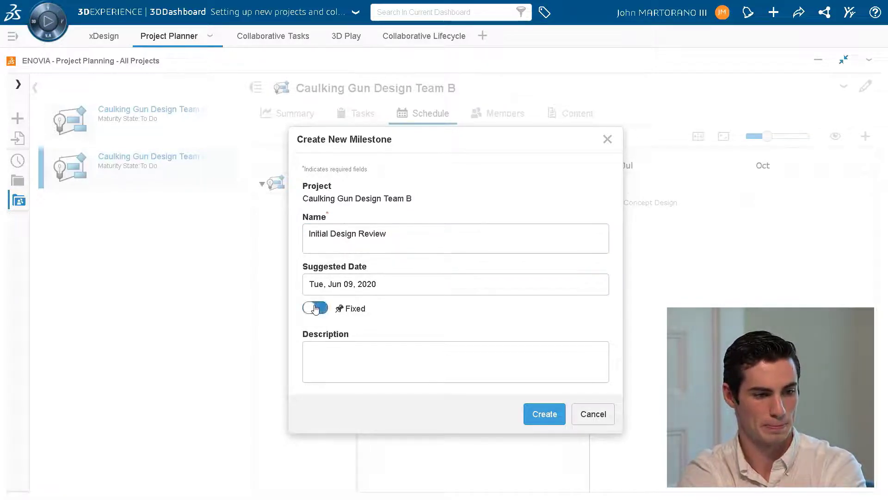
click(346, 284)
click(393, 370)
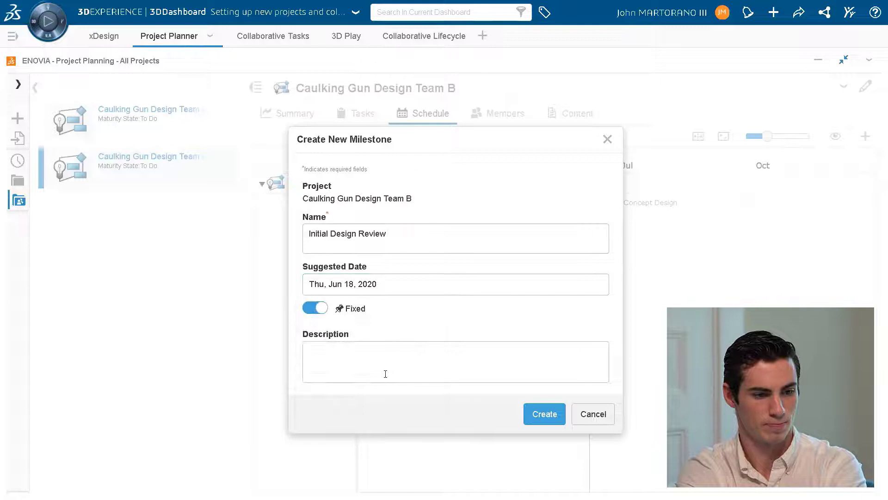
click(546, 421)
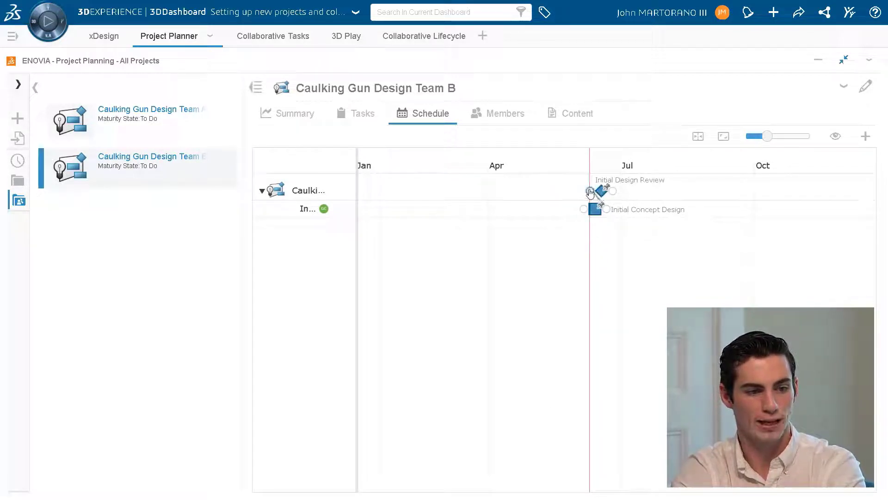
Link Initial Design Review to Initial Concept Design, zoom the Gantt to days, then return to Tasks
drag(590, 192, 601, 190)
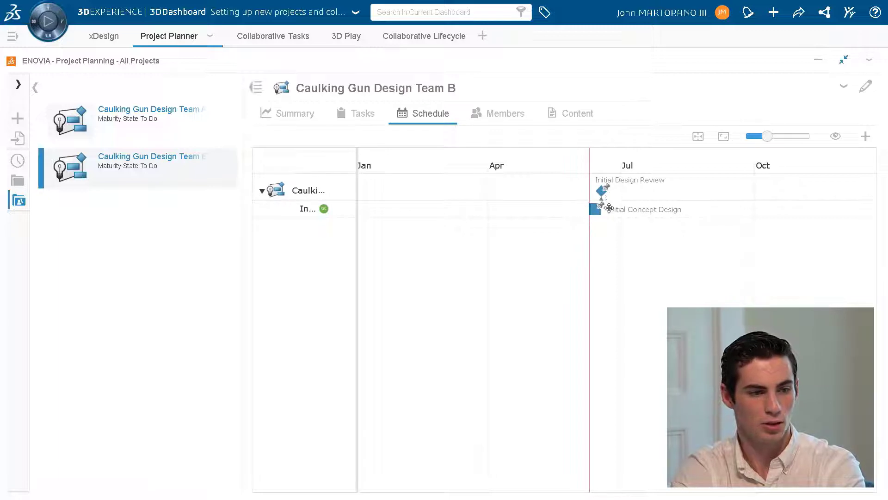
drag(769, 139, 781, 140)
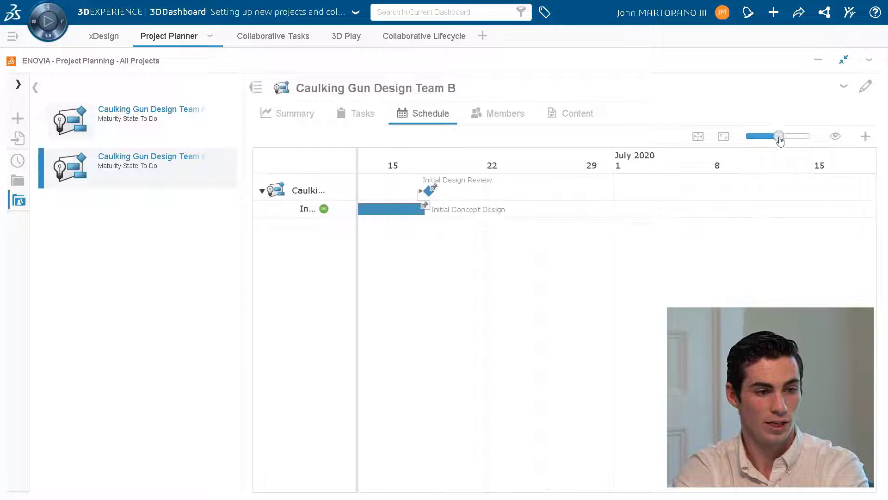
drag(450, 277, 556, 292)
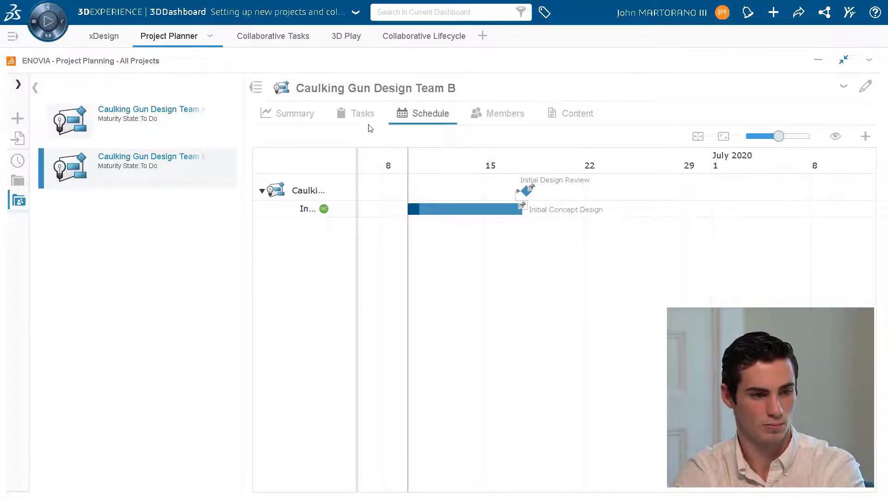
click(356, 113)
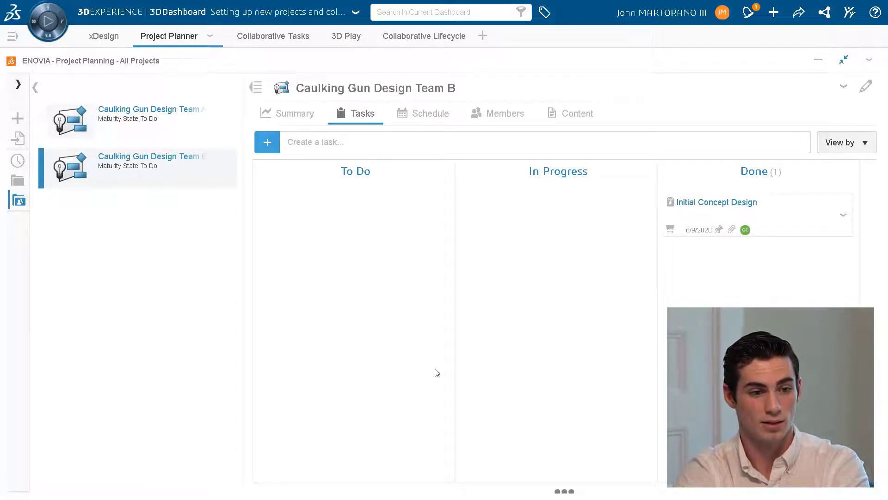
Load the Final Design - Caulking Gun Assembly deliverable from Initial Concept Design into 3D Play
click(778, 208)
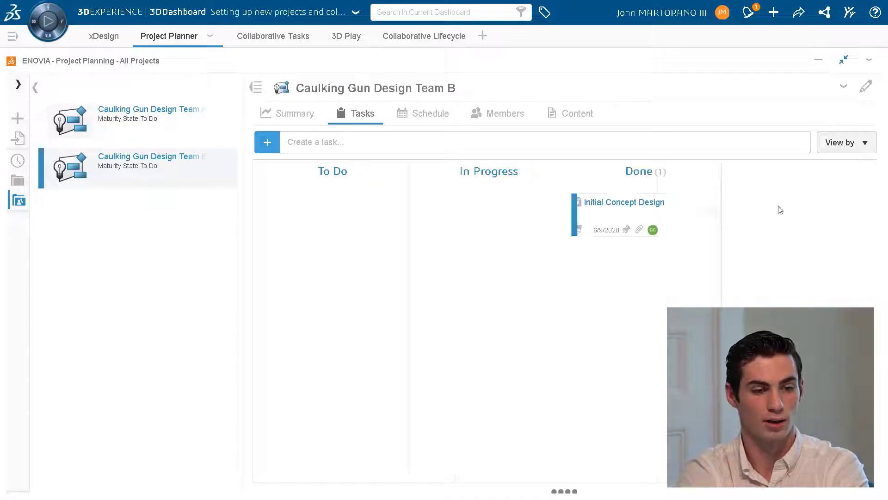
scroll(795, 244, down, 5)
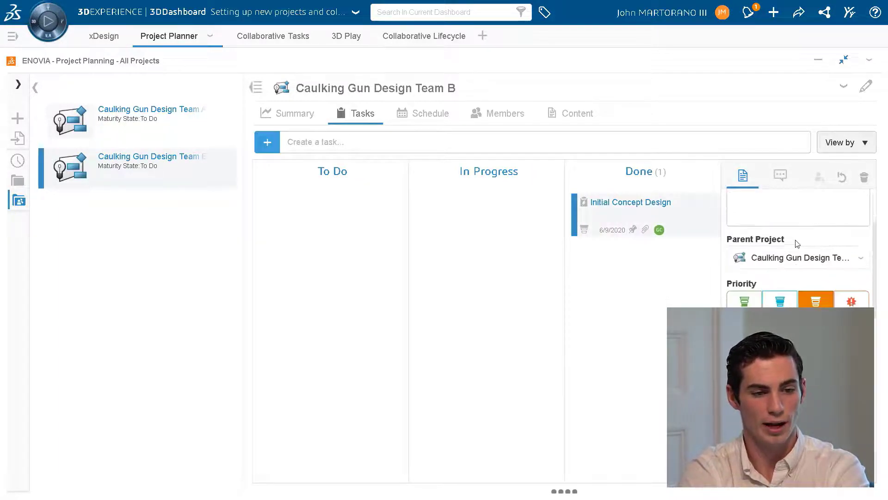
scroll(797, 247, down, 3)
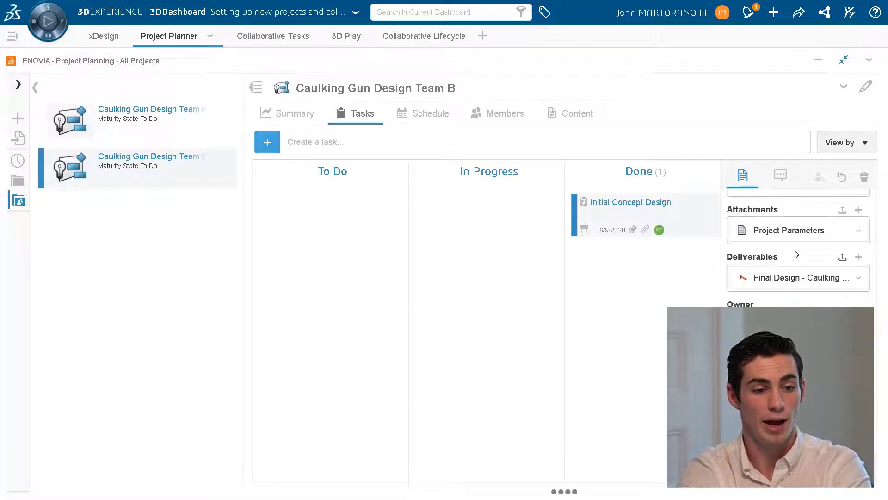
drag(794, 284, 453, 243)
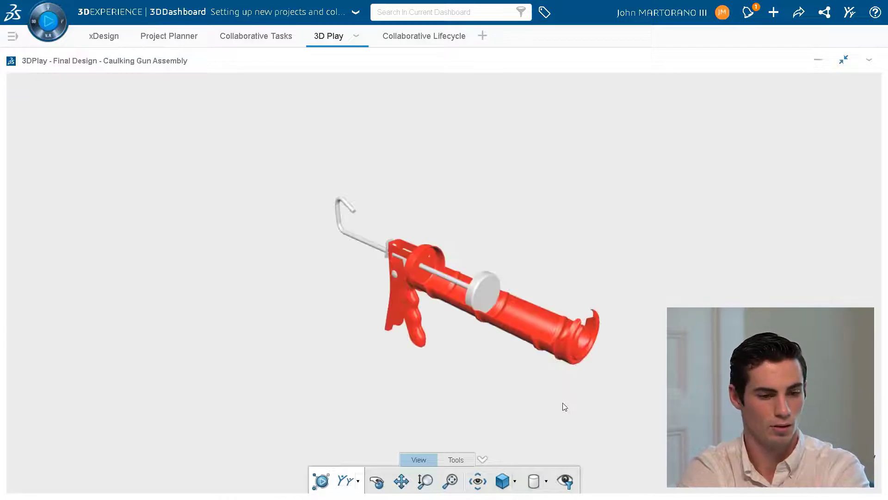
Orbit the red caulking gun assembly to view it side-on
drag(564, 405, 612, 376)
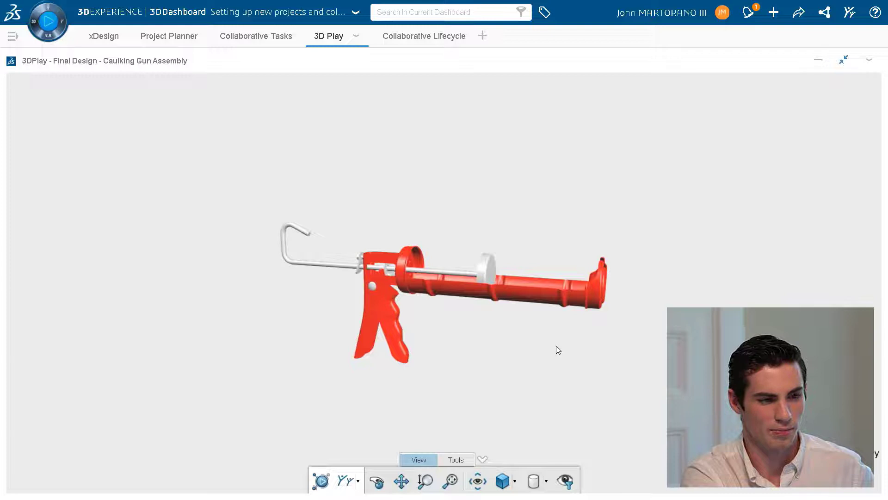
Post 'This looks familiar!' as a comment on Initial Concept Design, then close its side panel
click(191, 35)
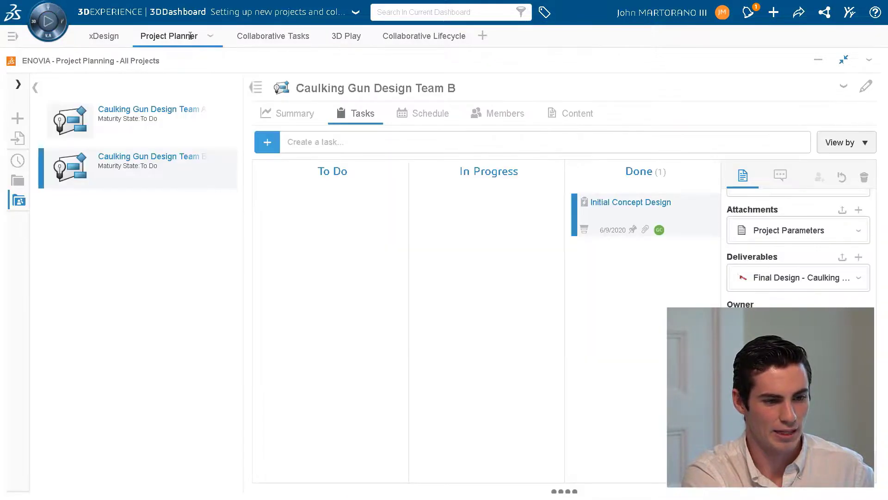
click(780, 176)
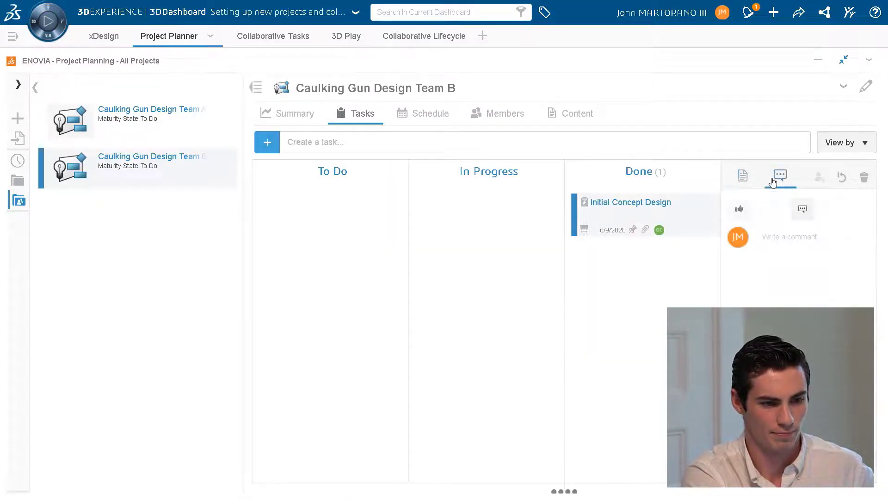
click(779, 236)
text(Thi)
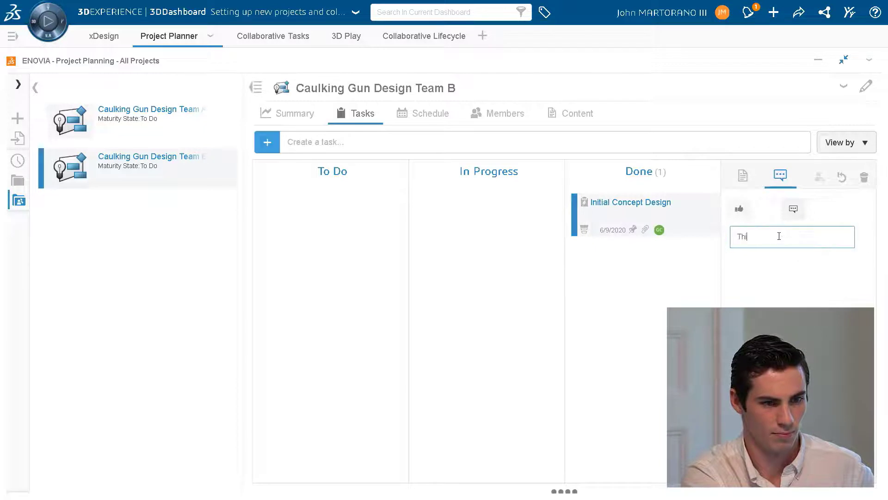
text(s look)
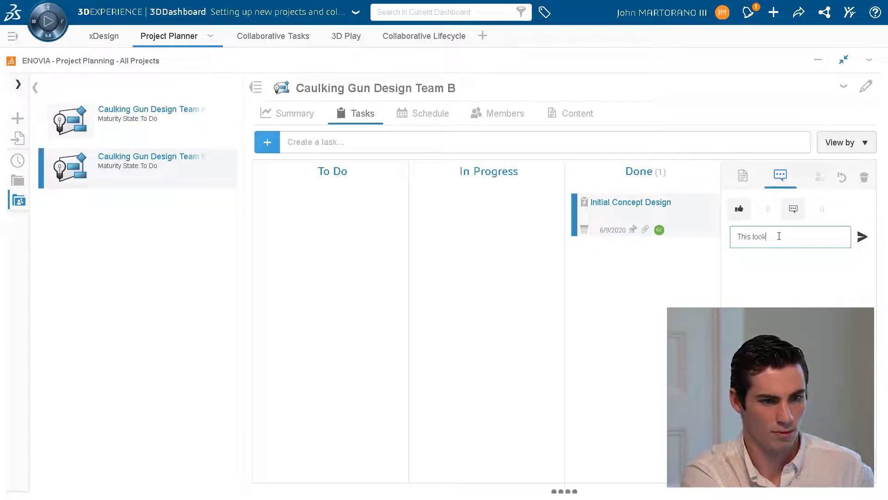
text(s )
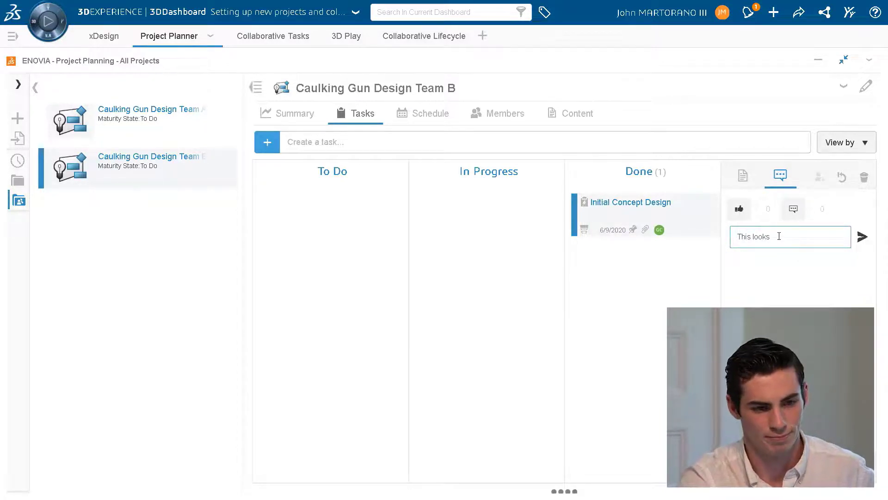
text(familiar!)
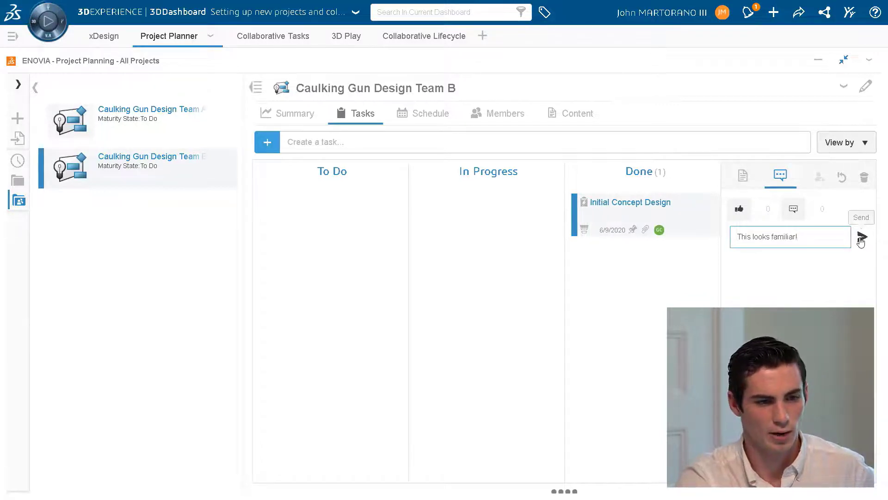
click(861, 241)
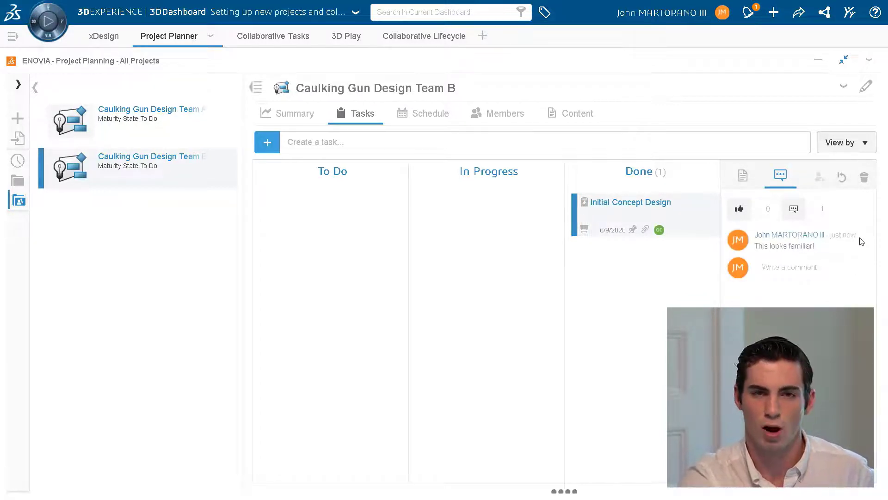
key(Escape)
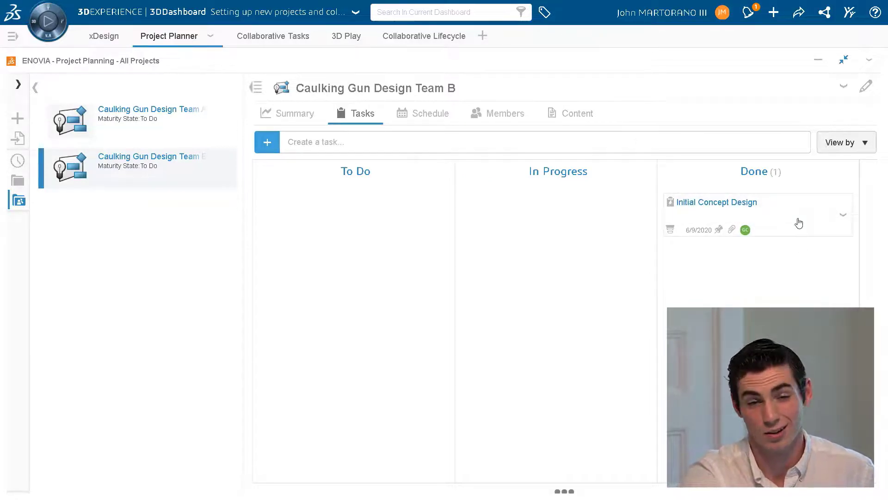
Move Initial Concept Design back to In Progress and load Final Design - Caulking Gun Assembly A.1 into Collaborative Lifecycle
drag(798, 223, 588, 213)
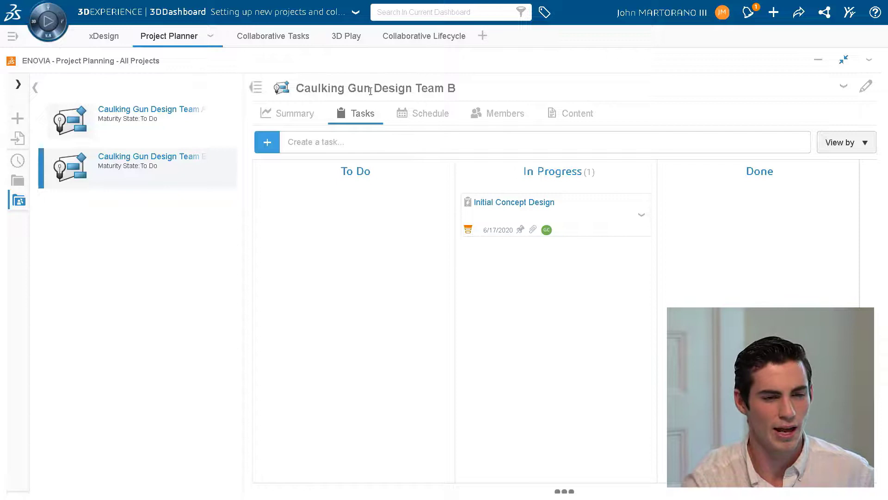
click(641, 216)
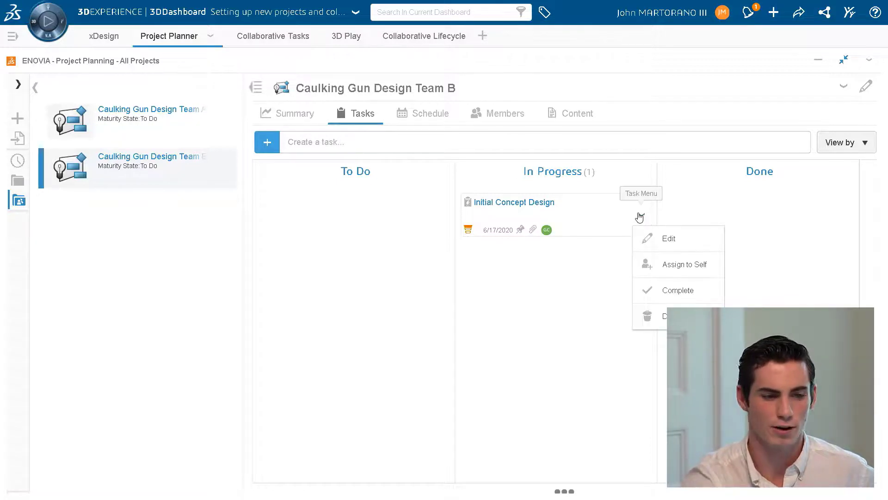
click(667, 250)
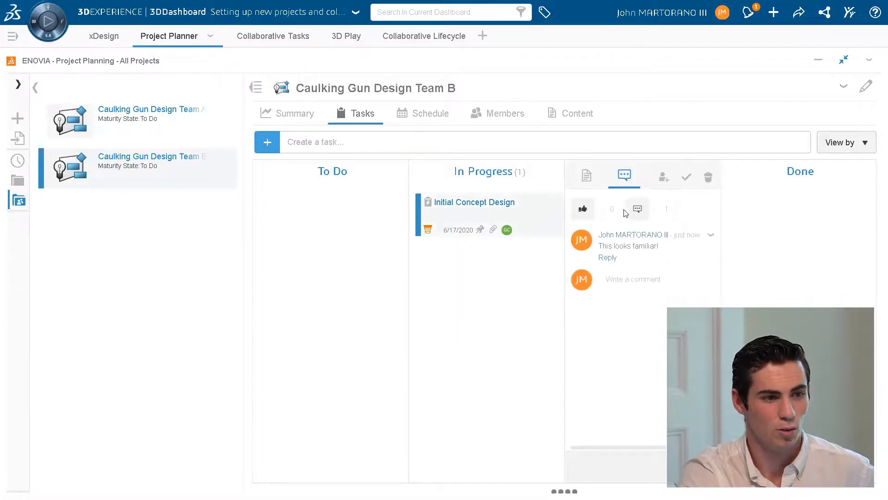
click(587, 179)
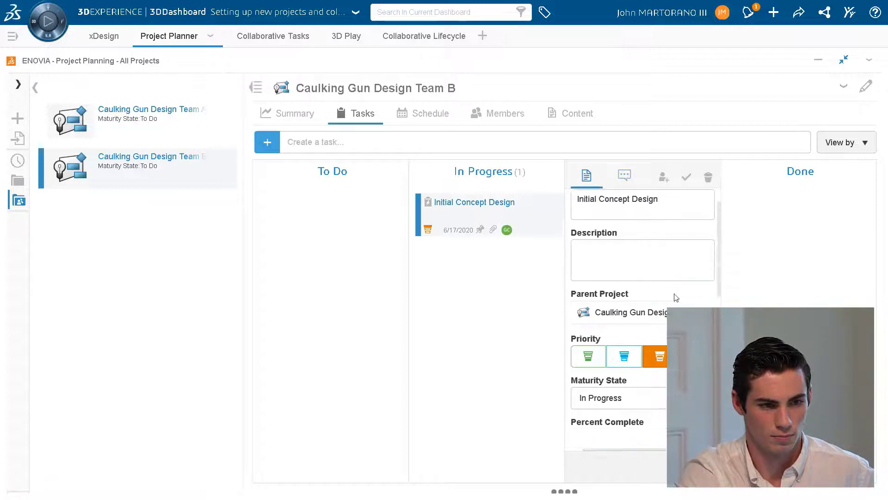
scroll(675, 297, down, 10)
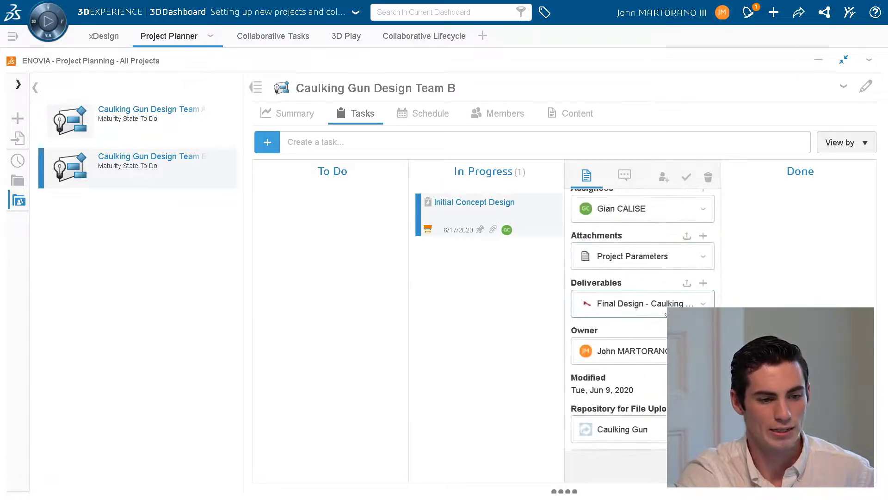
drag(666, 313, 473, 172)
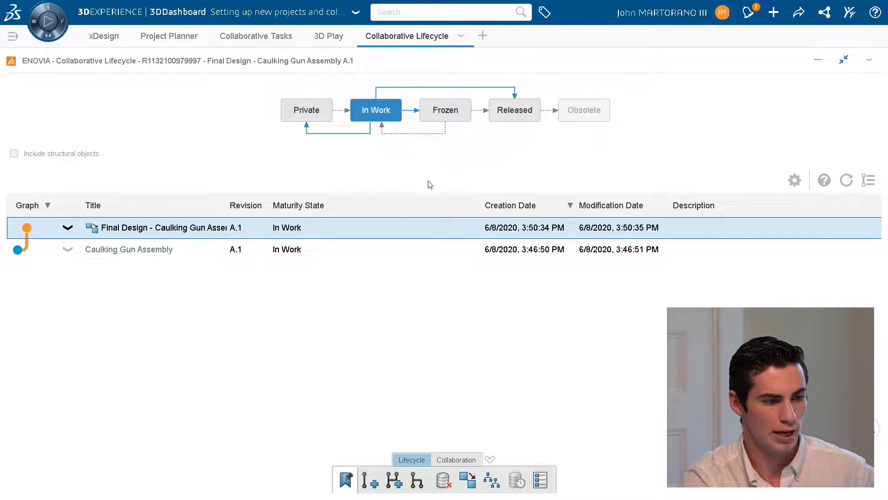
click(67, 230)
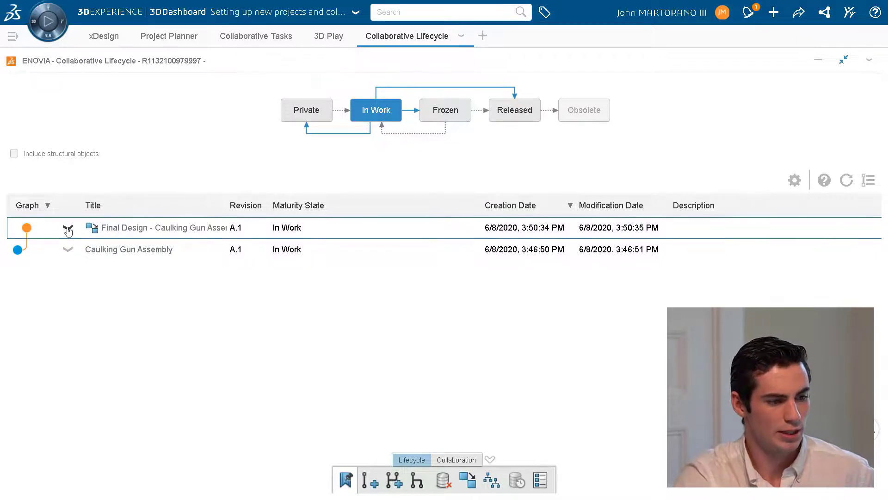
click(68, 229)
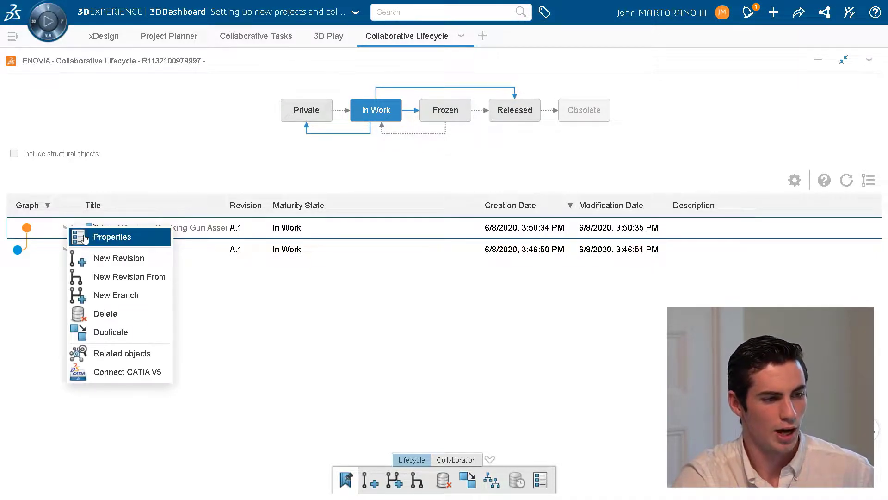
click(83, 236)
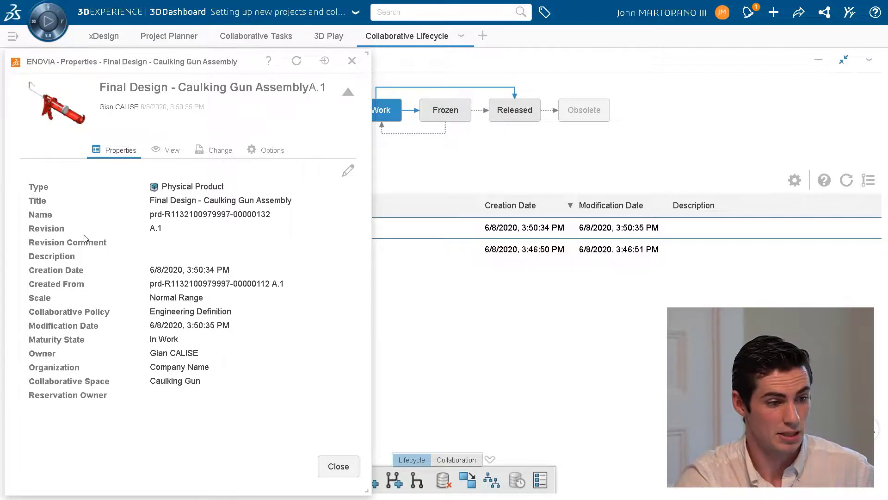
click(338, 466)
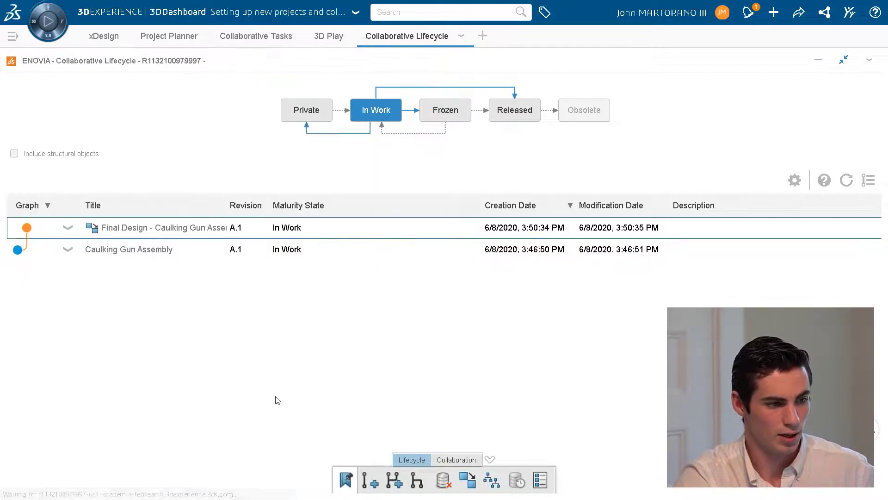
click(69, 252)
click(68, 250)
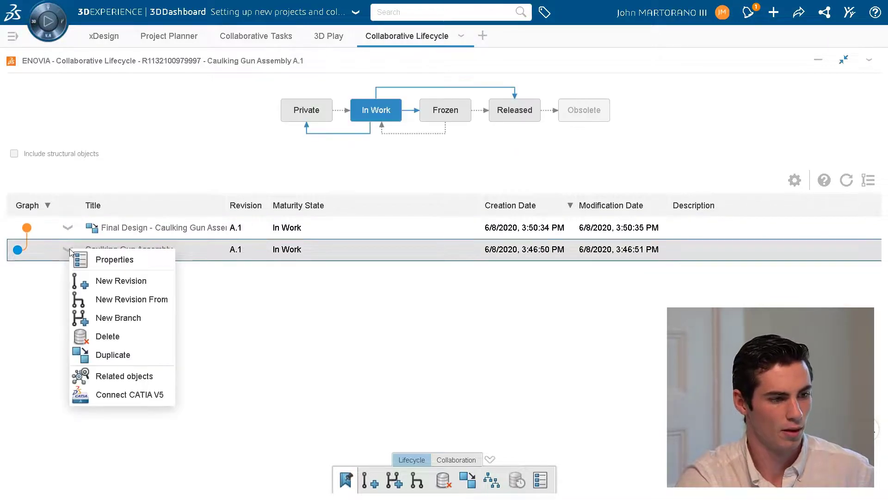
click(92, 259)
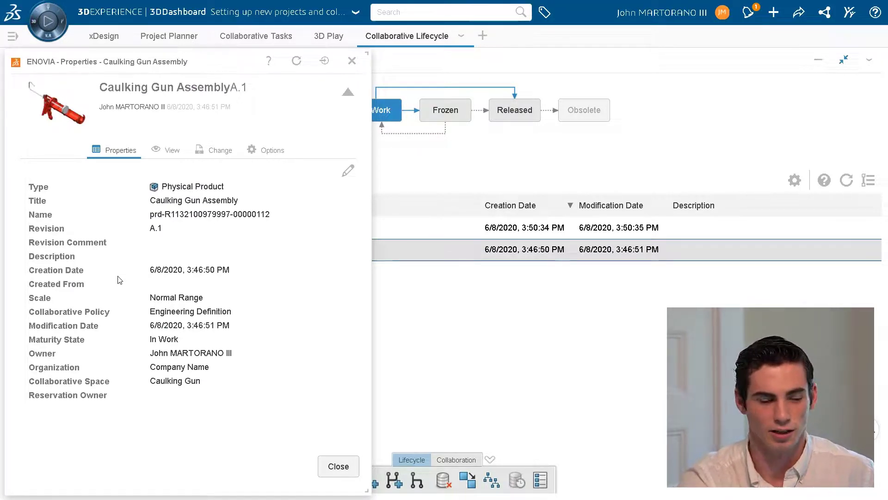
click(338, 466)
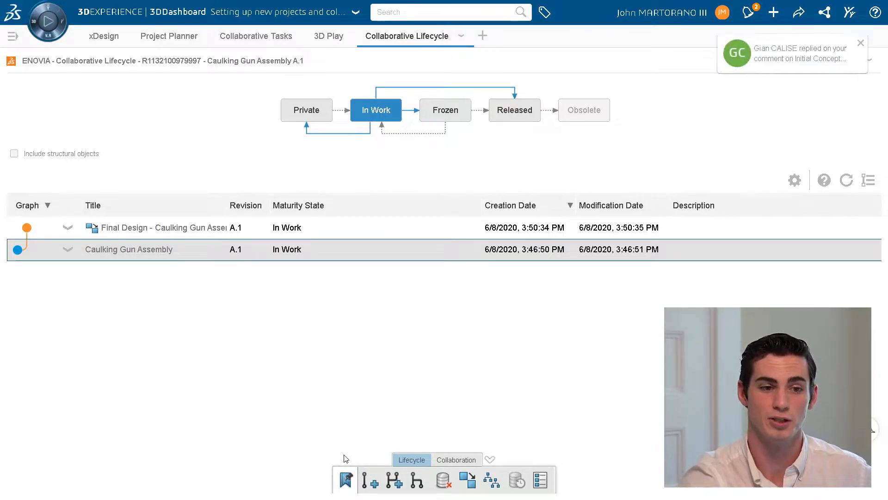
Open Initial Concept Design from the reply notification and expand the reply to 'This looks familiar!'
click(805, 58)
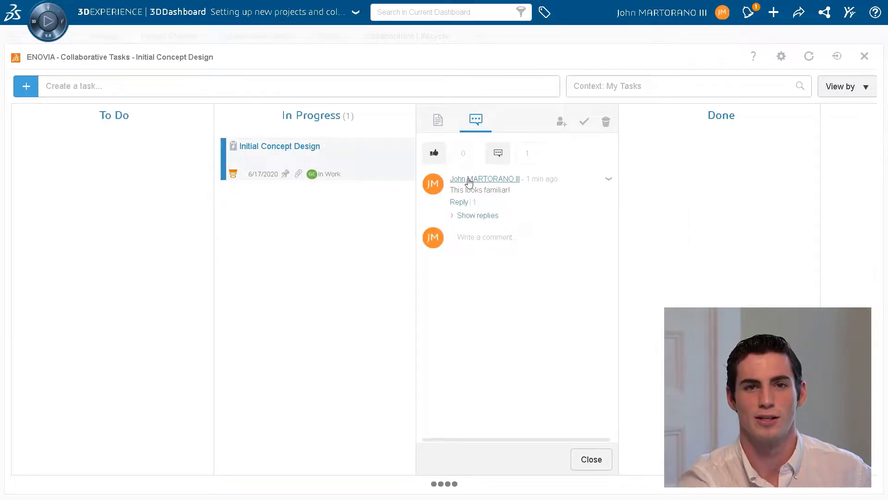
click(459, 220)
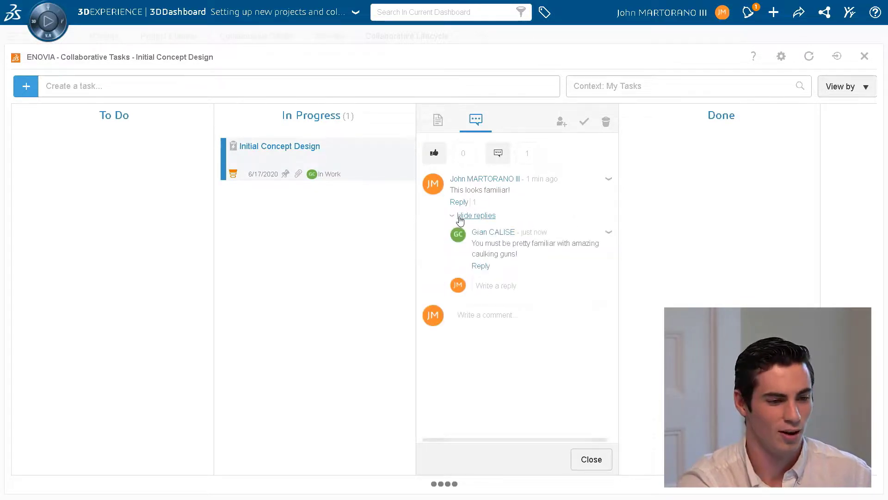